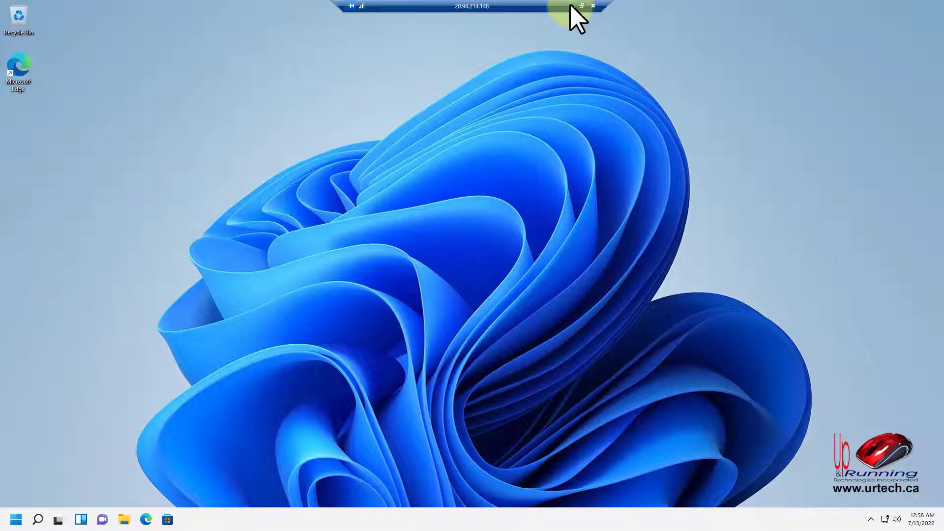
- Switch to the domain controller's remote session at 13.66.204.182 and open the Group Policy Management console
left_click(570, 5)
left_click(585, 520)
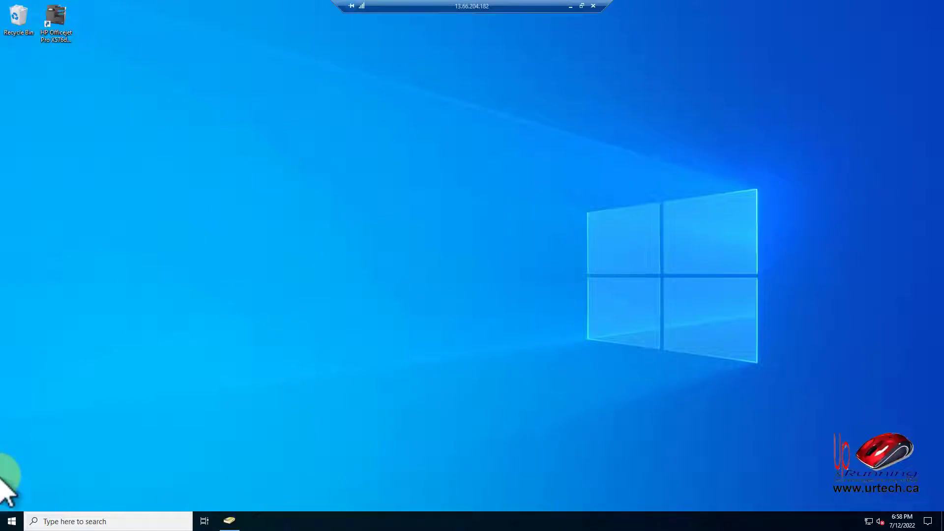
left_click(11, 521)
left_click(229, 521)
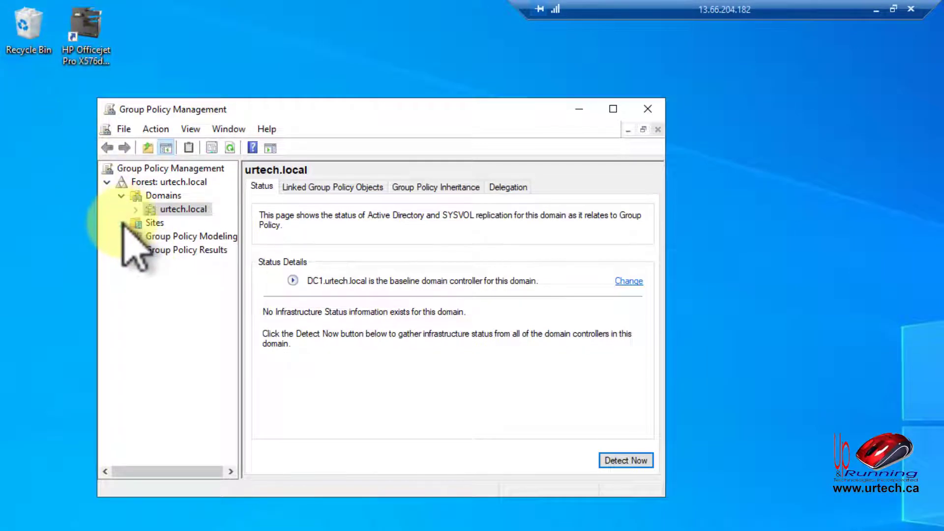
- Create a GPO named CopyFilesDemo in the Group Policy Objects container of urtech.local
left_click(135, 209)
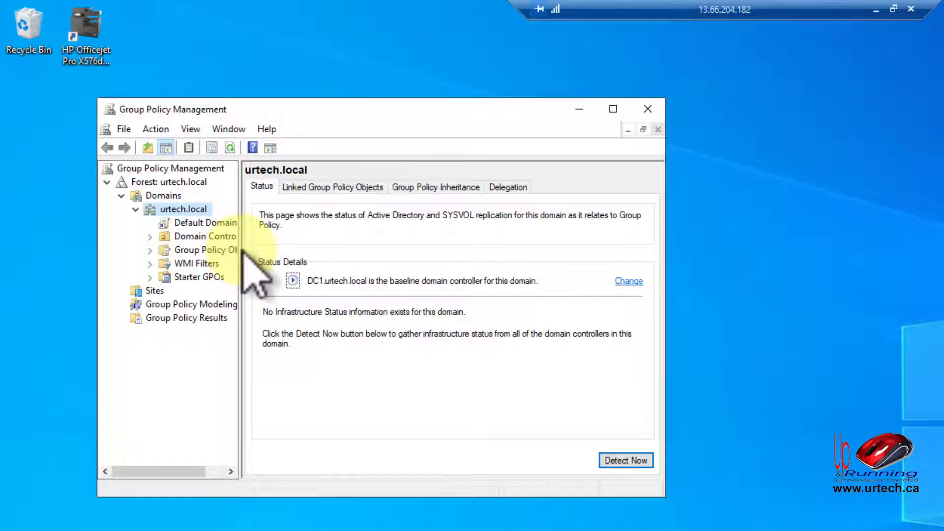
left_click_drag(239, 249, 389, 249)
left_click(201, 249)
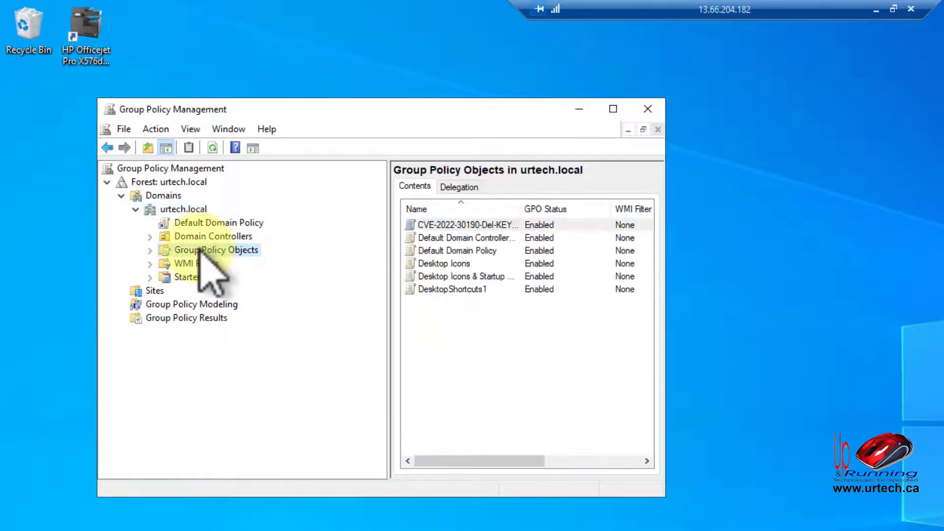
right_click(201, 250)
left_click(230, 256)
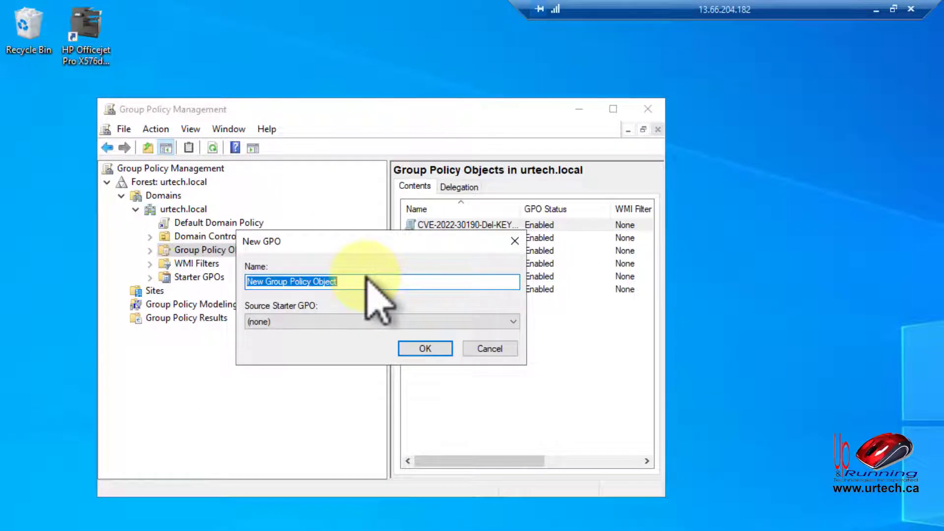
type("CopyFiles")
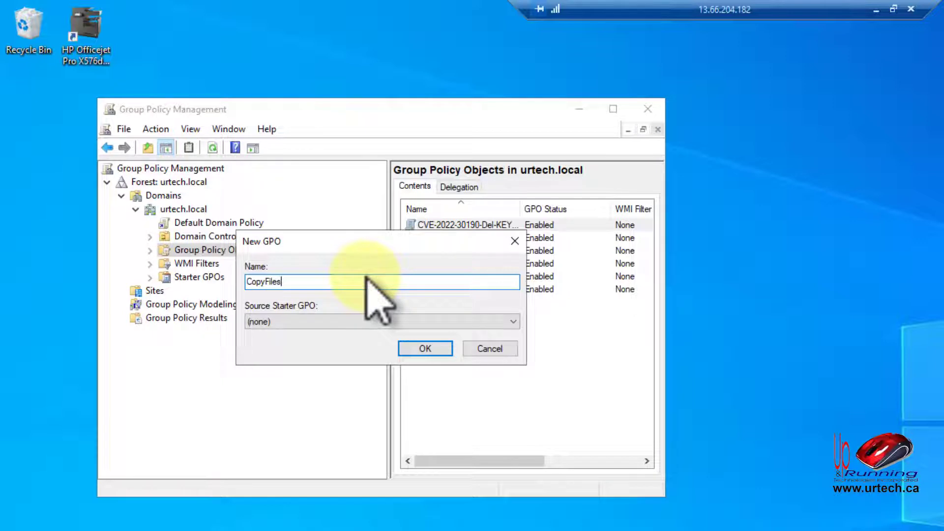
type("Demo")
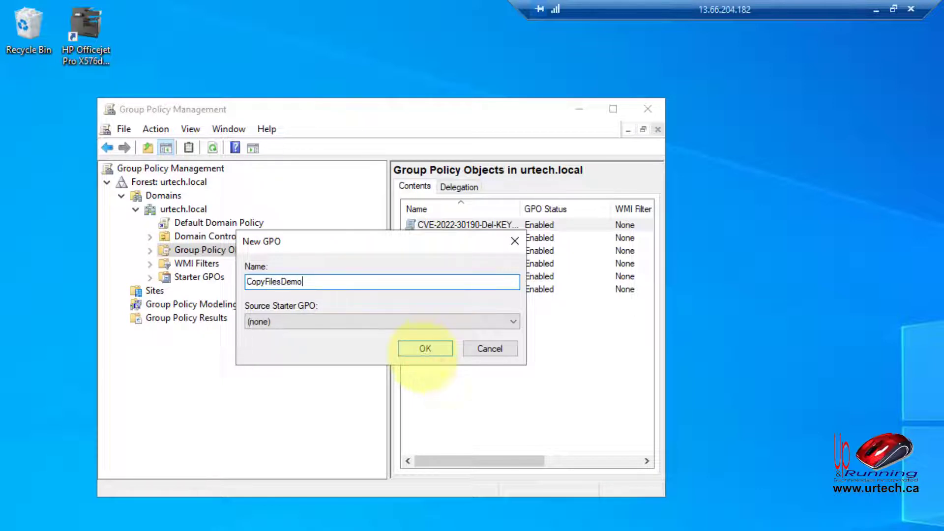
left_click(424, 347)
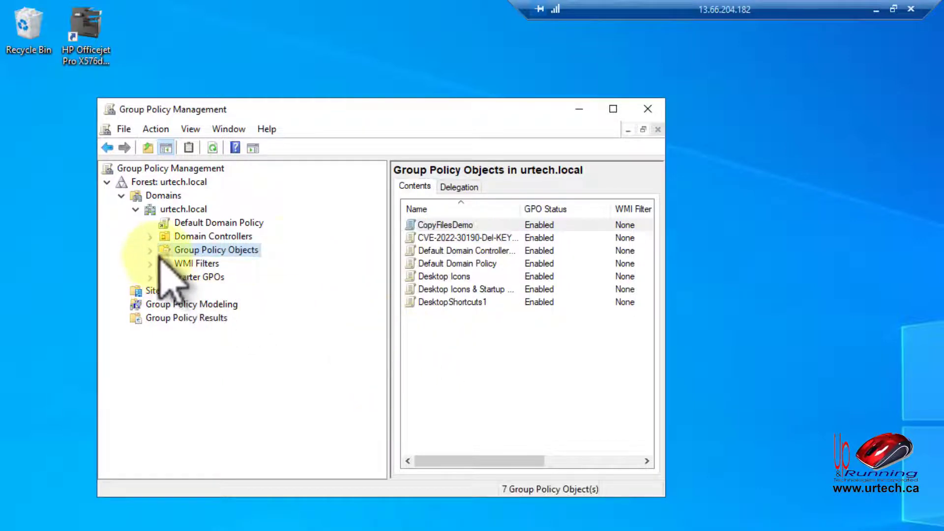
- Open the CopyFilesDemo GPO for editing and go to the Files preferences under User Configuration's Windows Settings
right_click(472, 225)
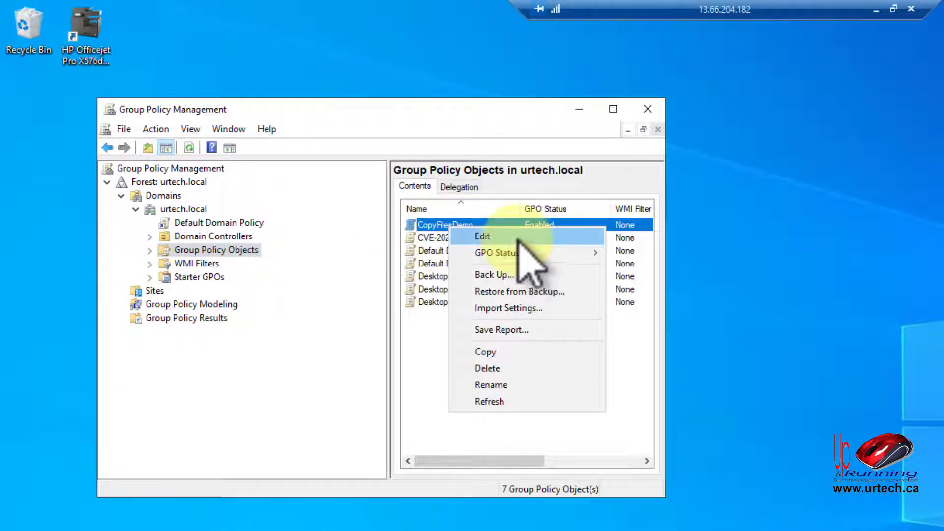
left_click(541, 236)
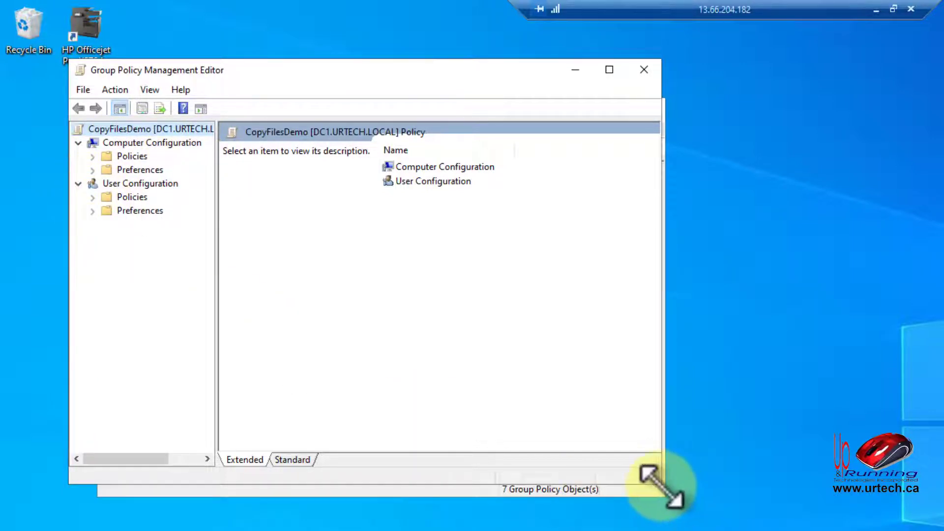
left_click_drag(661, 484, 943, 530)
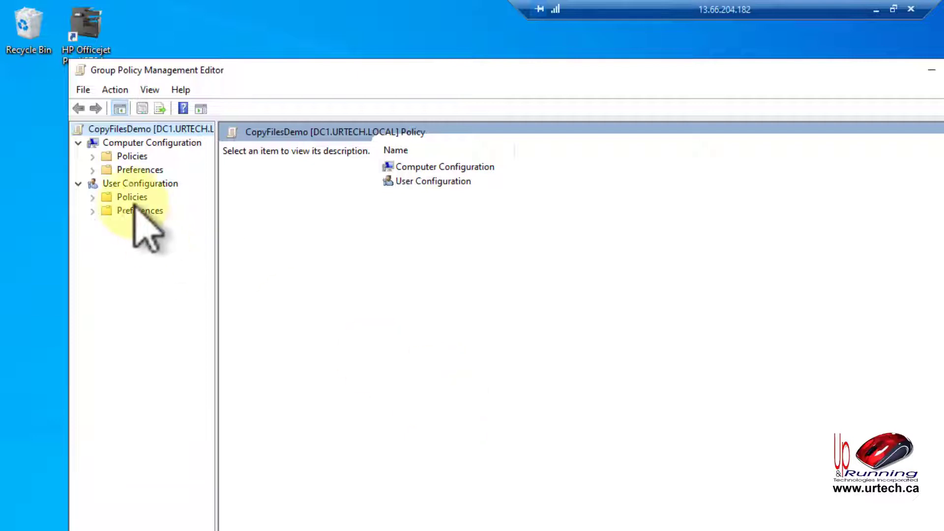
left_click(107, 183)
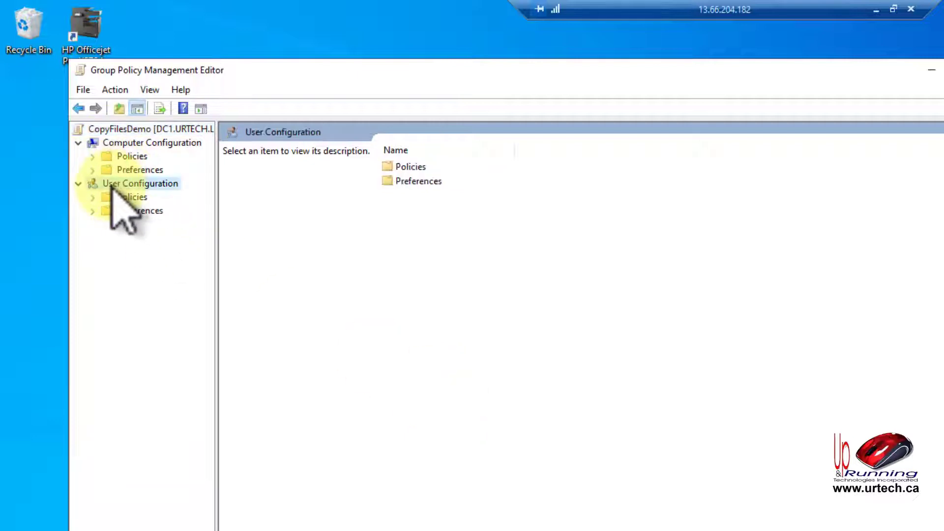
left_click(93, 211)
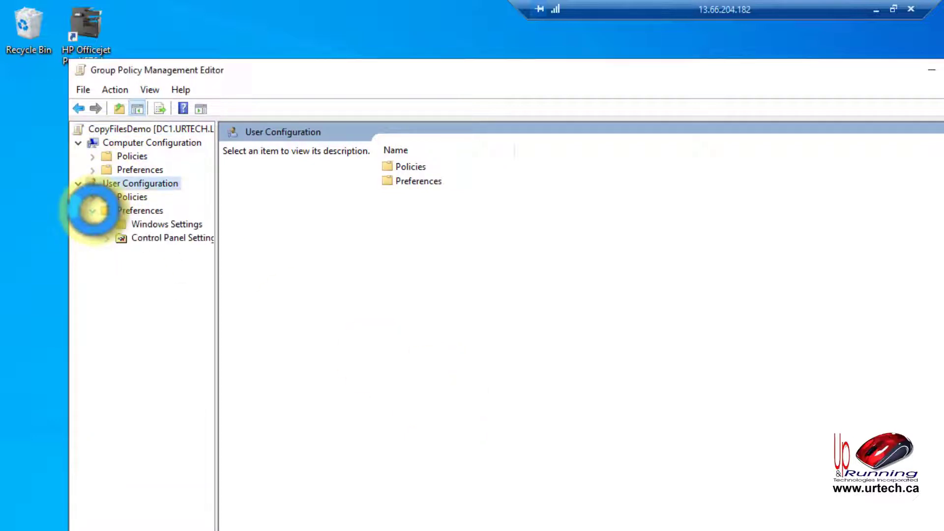
left_click(107, 225)
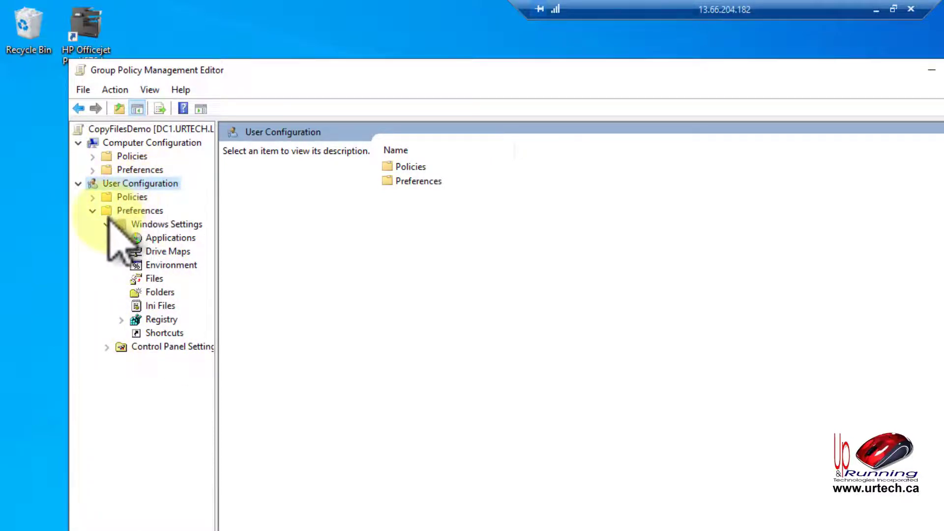
left_click(156, 277)
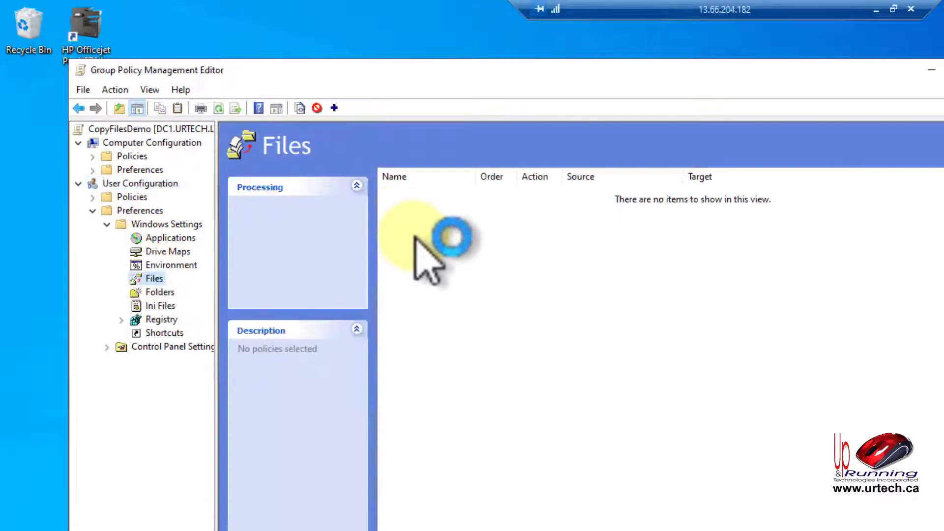
- Start a new file preference item and set its action to Create
right_click(446, 239)
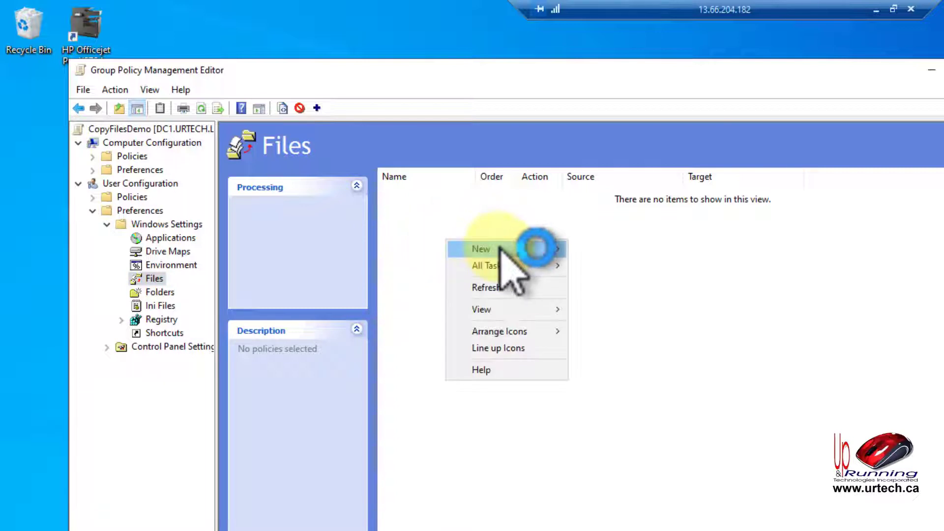
mouse_move(499, 247)
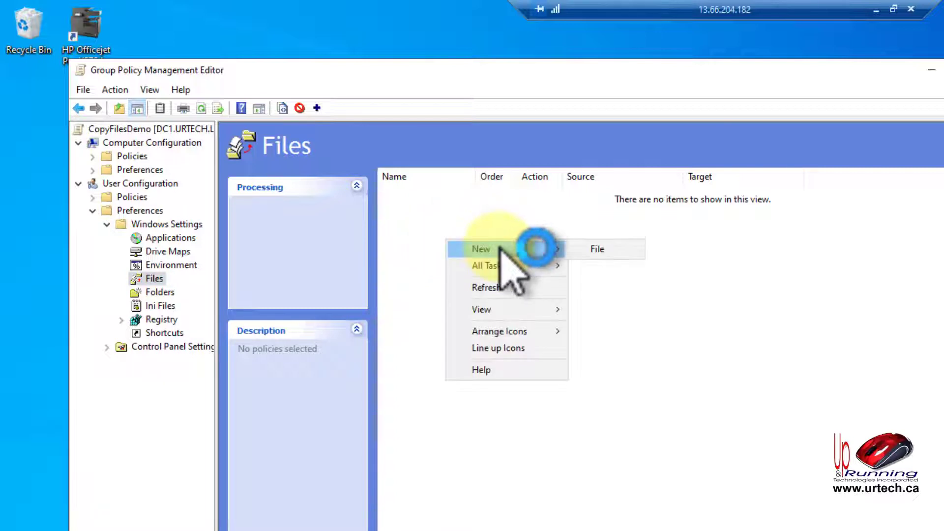
left_click(595, 249)
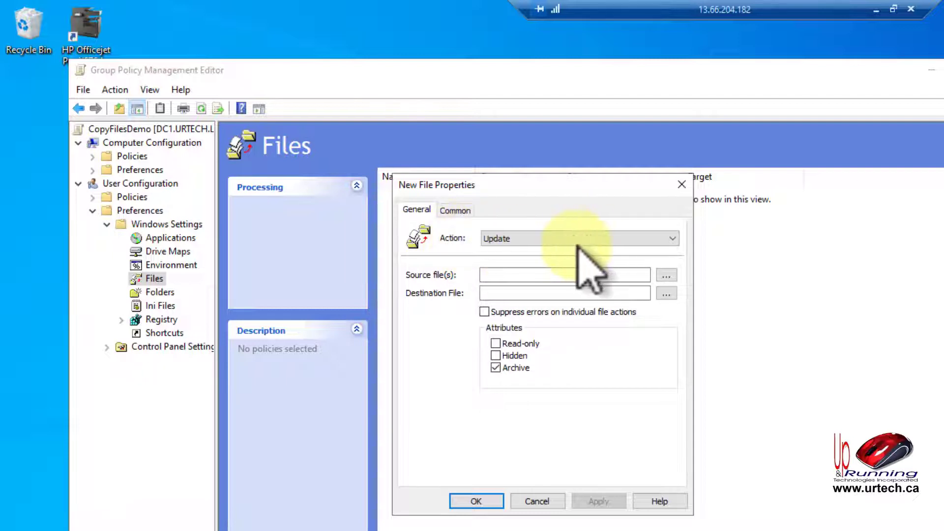
left_click(613, 239)
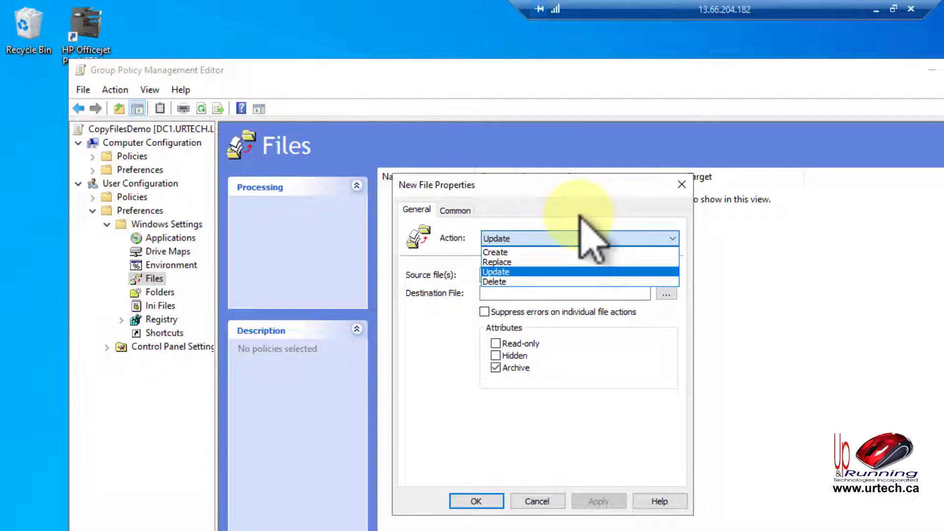
left_click(504, 252)
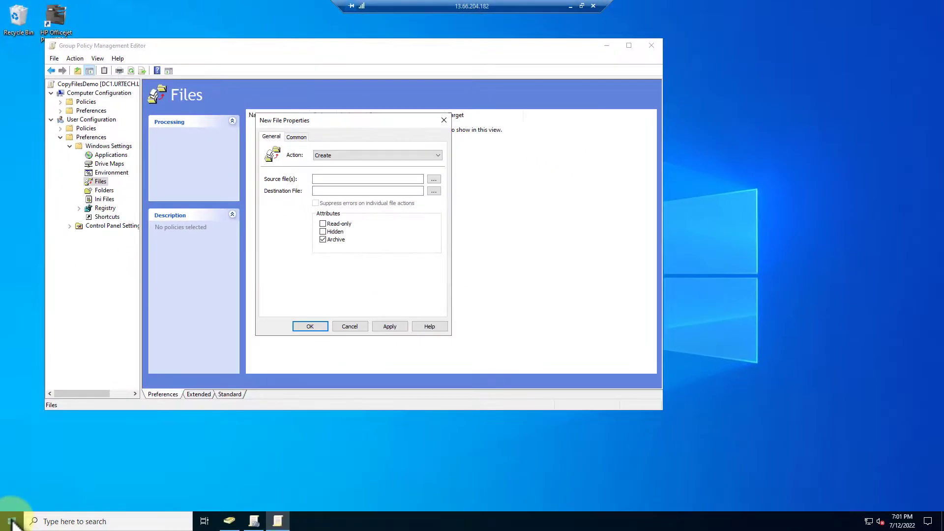
- Copy HowToEatCheese.txt and iconsext.exe from the Downloads folder in File Explorer
left_click(10, 520)
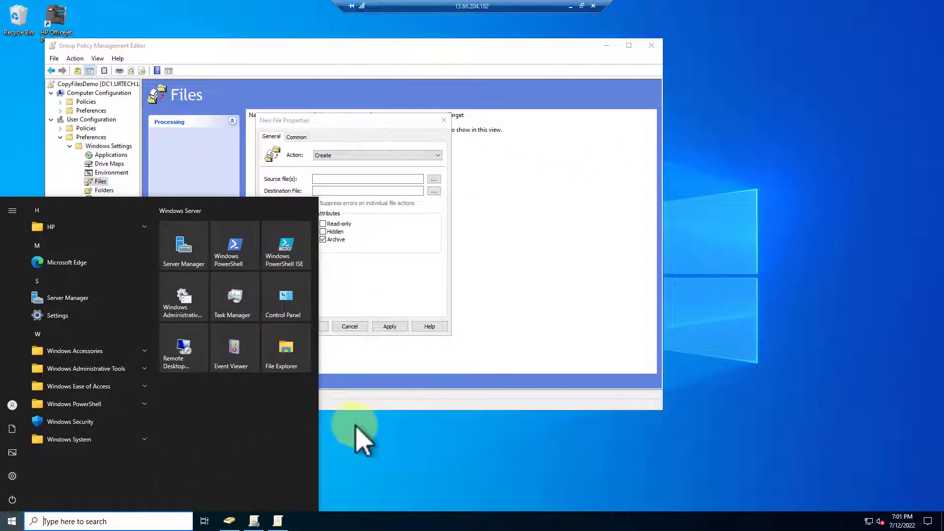
left_click(96, 428)
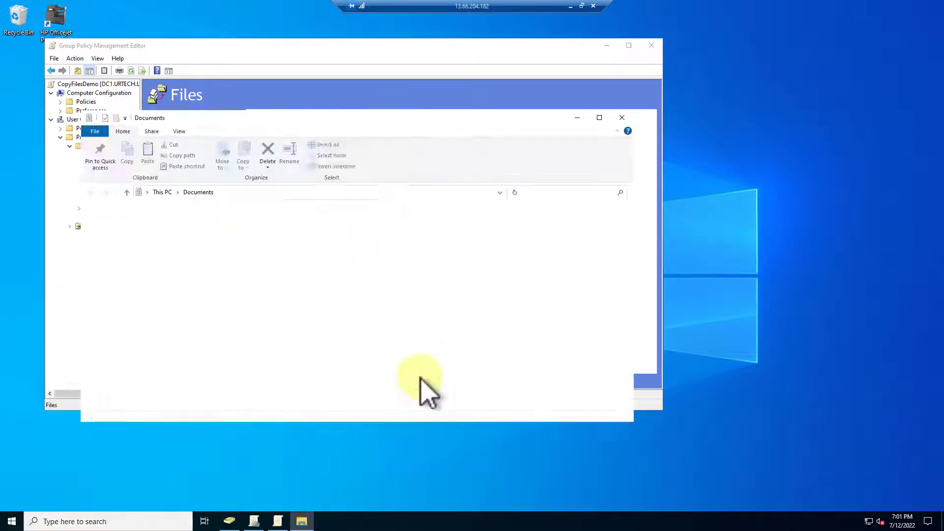
left_click(122, 240)
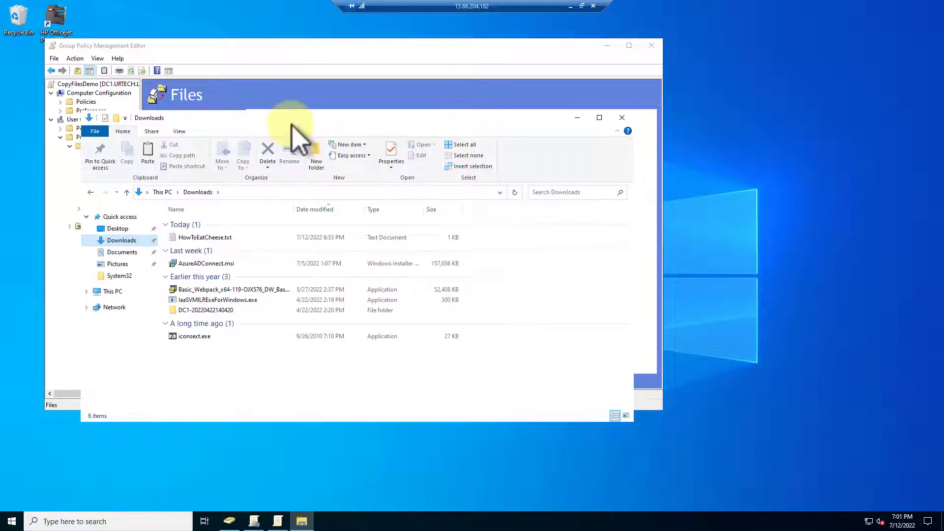
left_click_drag(346, 120, 619, 75)
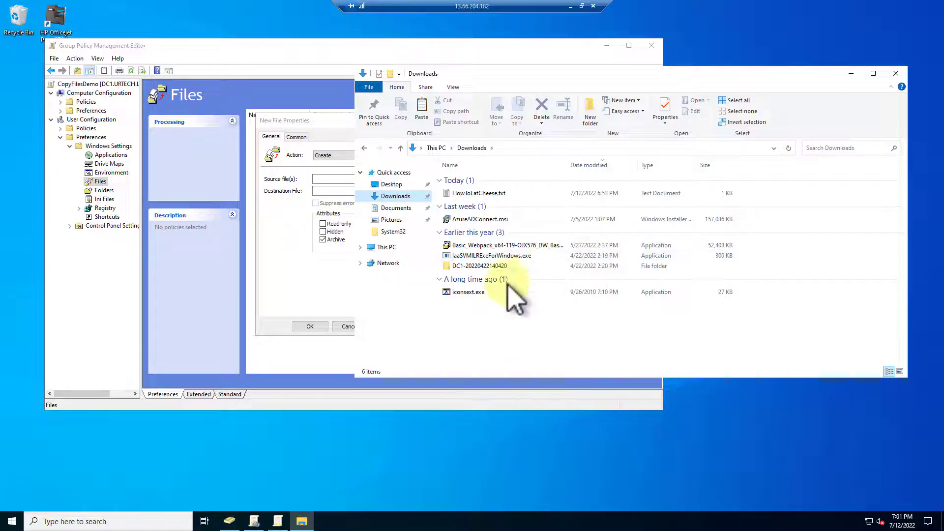
left_click(479, 293)
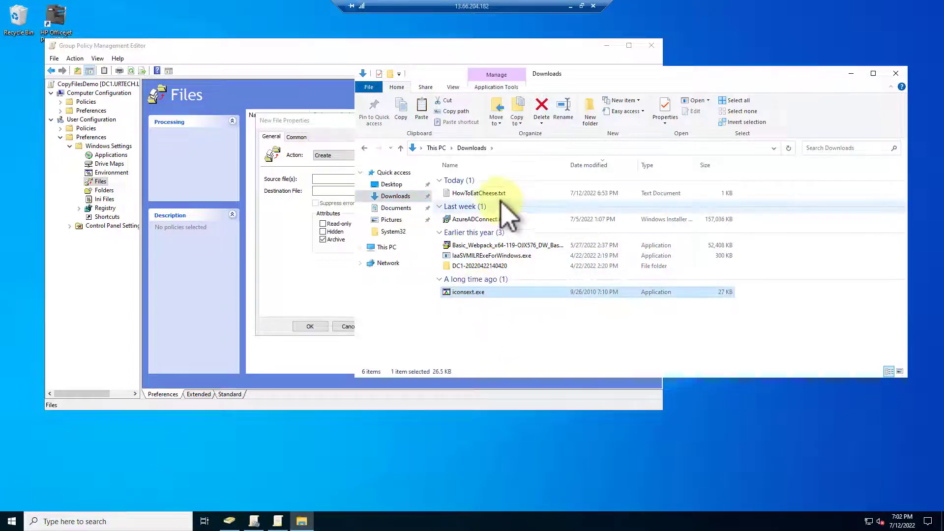
left_click(492, 193, "ctrl")
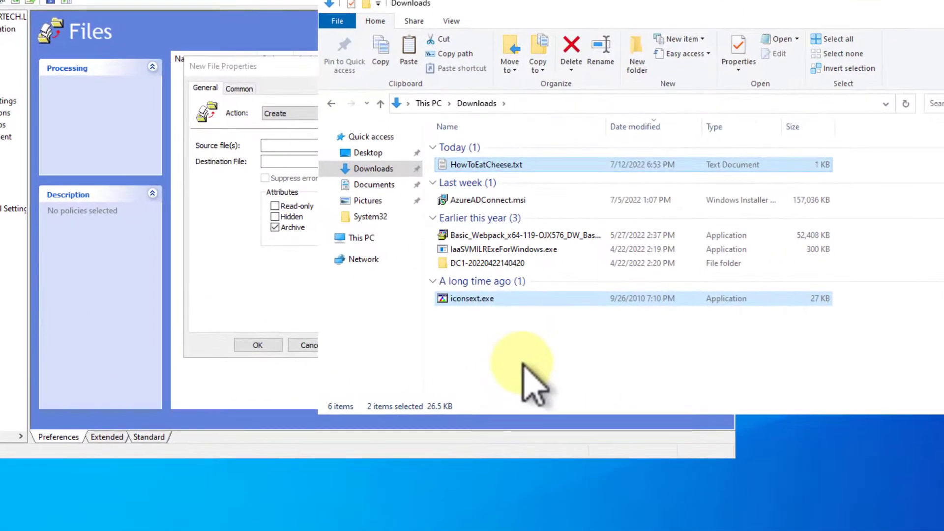
right_click(502, 166)
left_click(433, 250)
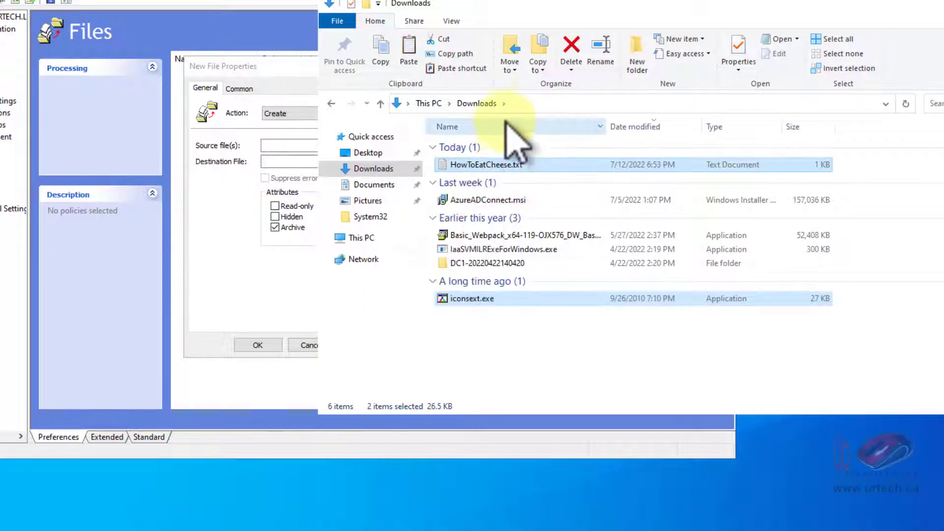
- Paste the two copied files into the C:\Windows\SYSVOL\sysvol\urtech.local\scripts folder
left_click(541, 103)
type("c:\\win")
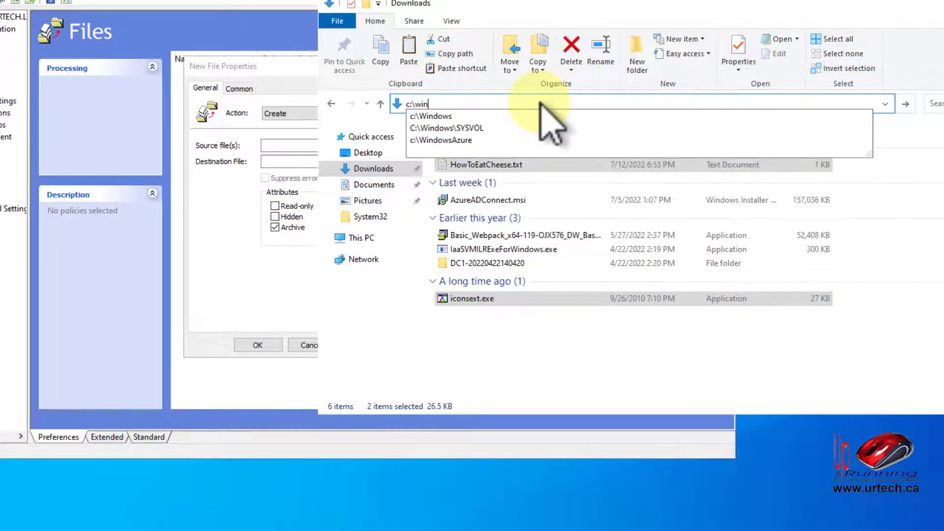
key("Down")
key("Down")
key("Return")
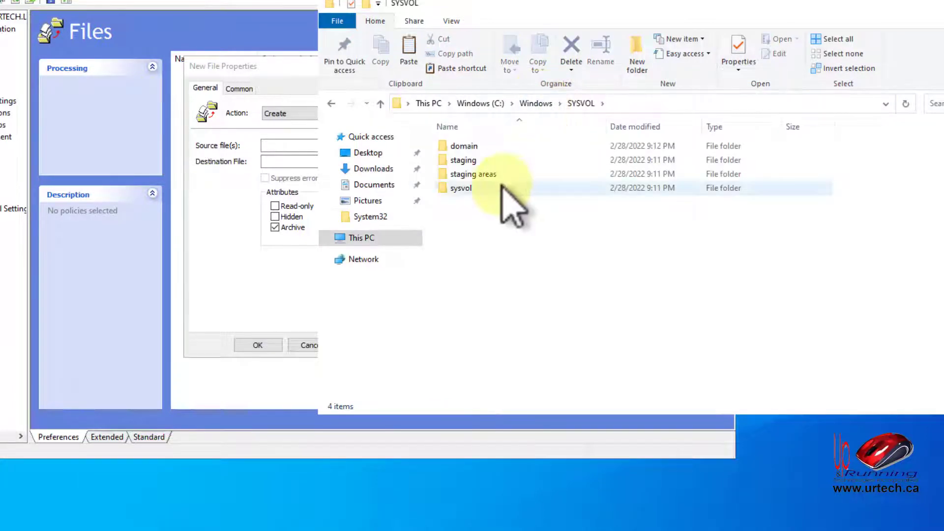
double_click(460, 188)
left_click(473, 147)
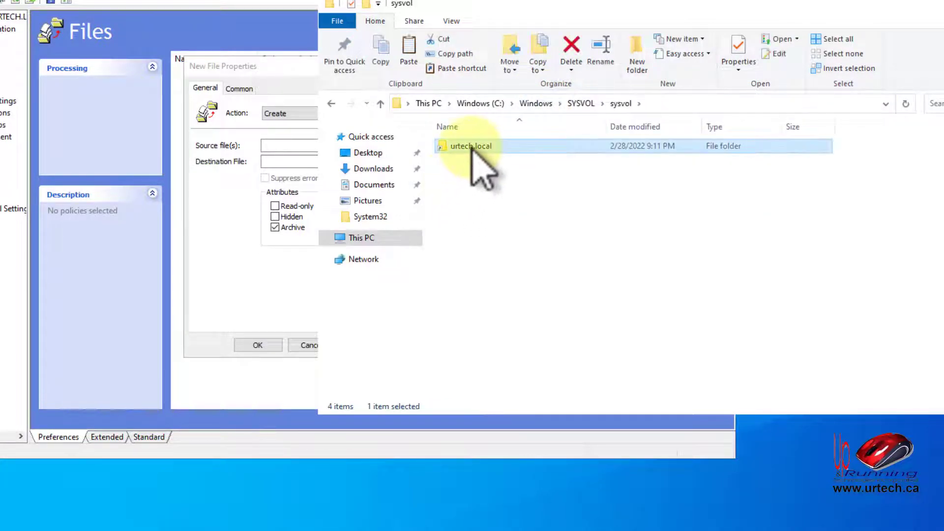
double_click(473, 146)
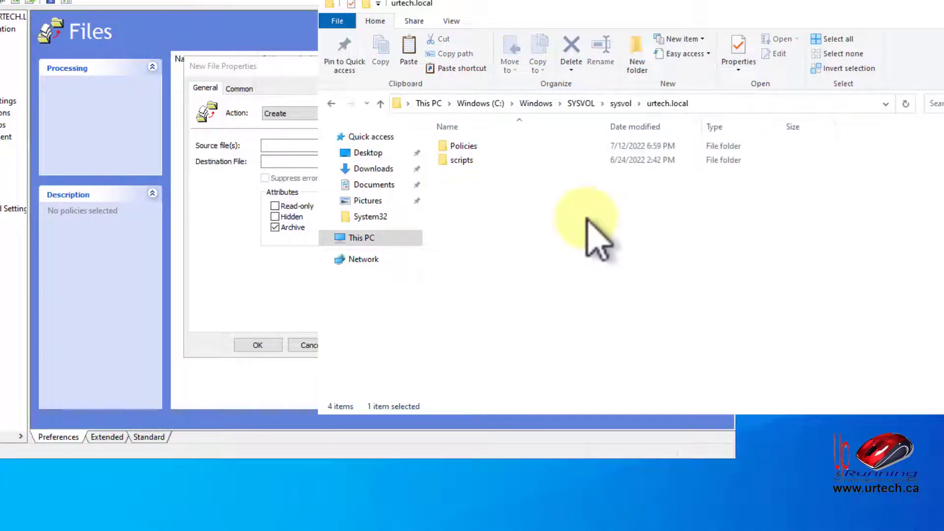
double_click(462, 160)
right_click(476, 190)
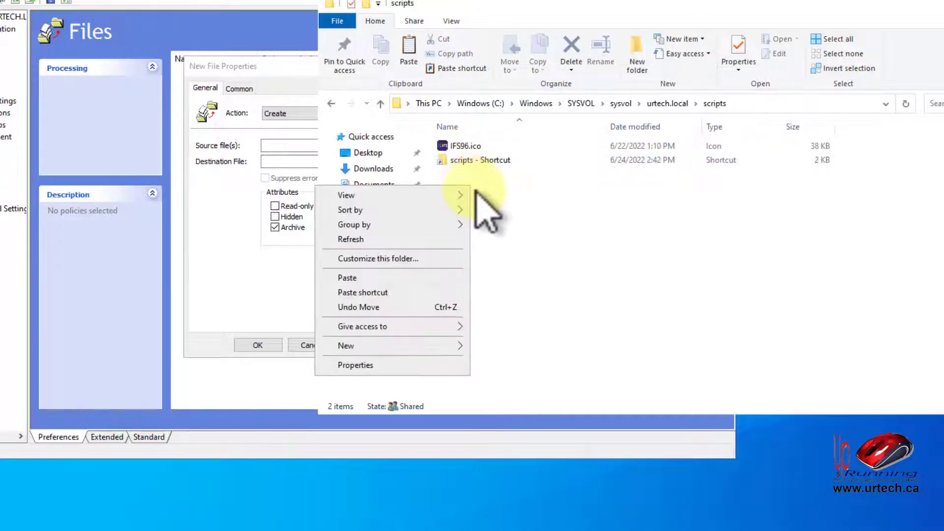
left_click(386, 279)
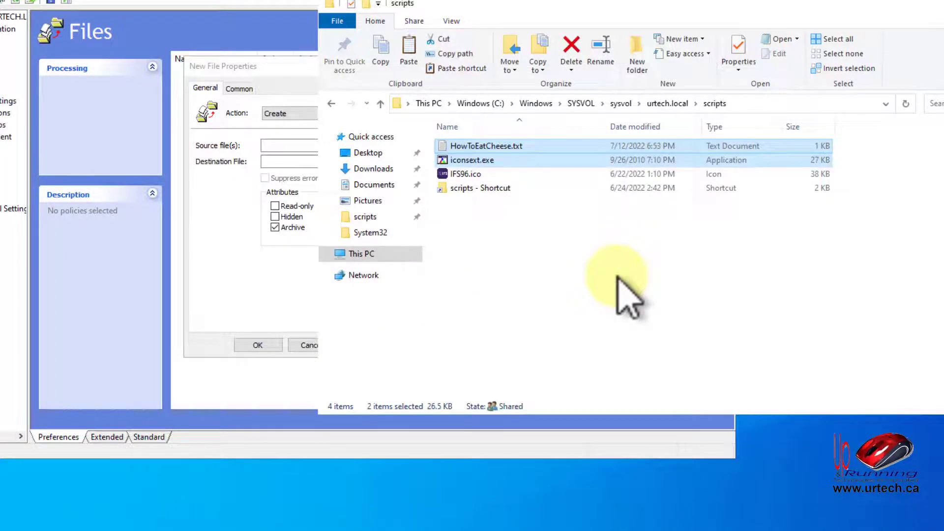
- Move the scripts folder window aside and browse for the source file in \\urtech.local\SYSVOL\urtech.local\scripts\
left_click(615, 160)
left_click_drag(598, 6, 935, 21)
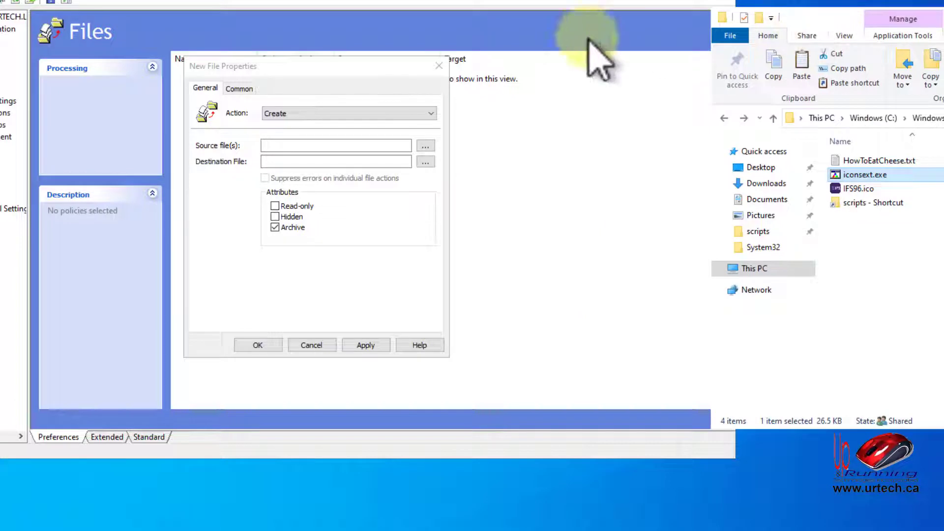
left_click(426, 146)
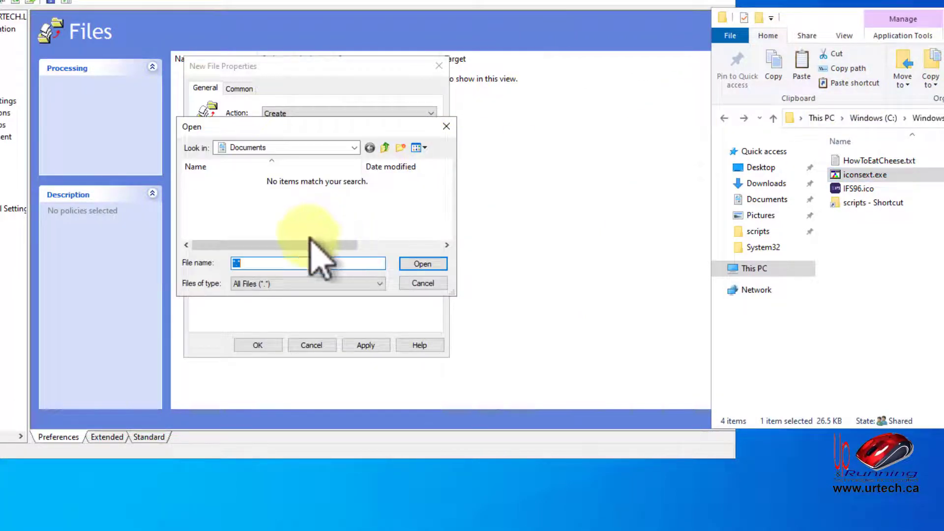
type("\\\\")
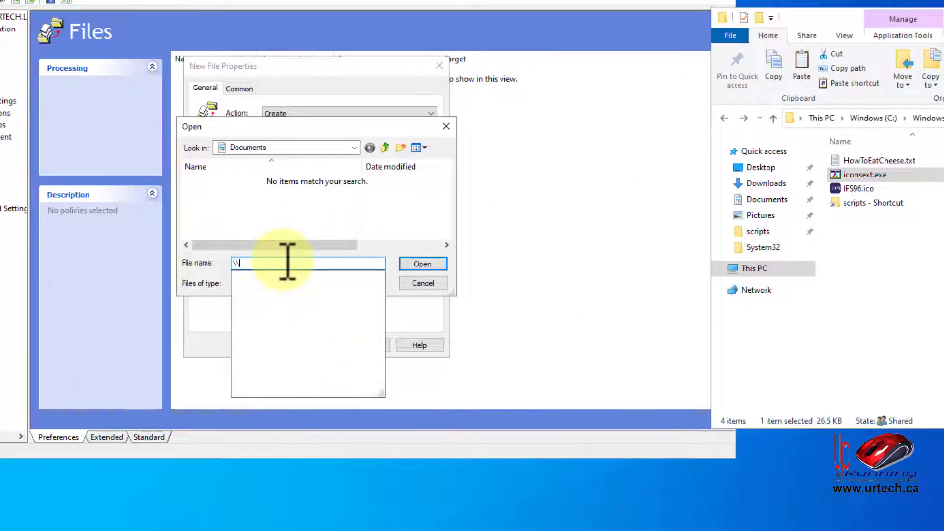
type("urtech.ca")
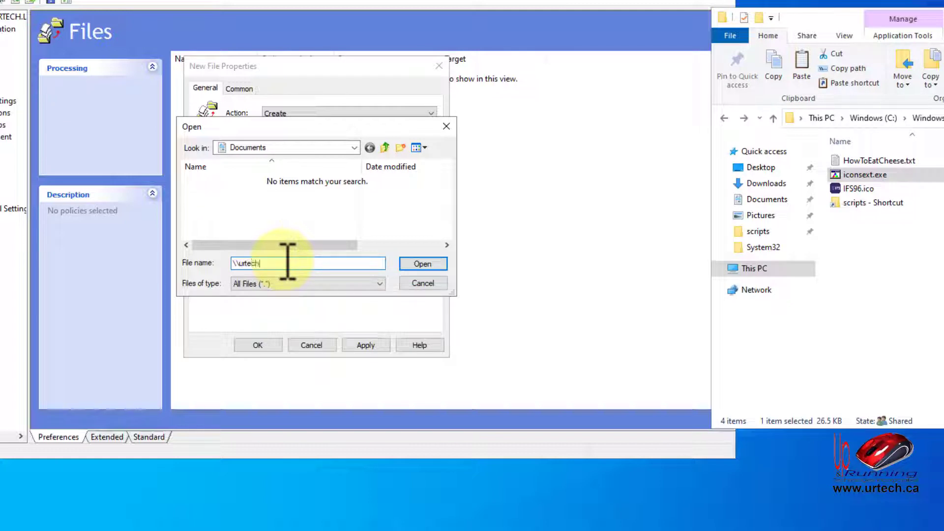
key("BackSpace")
key("BackSpace")
key("BackSpace")
type(".local\\sy")
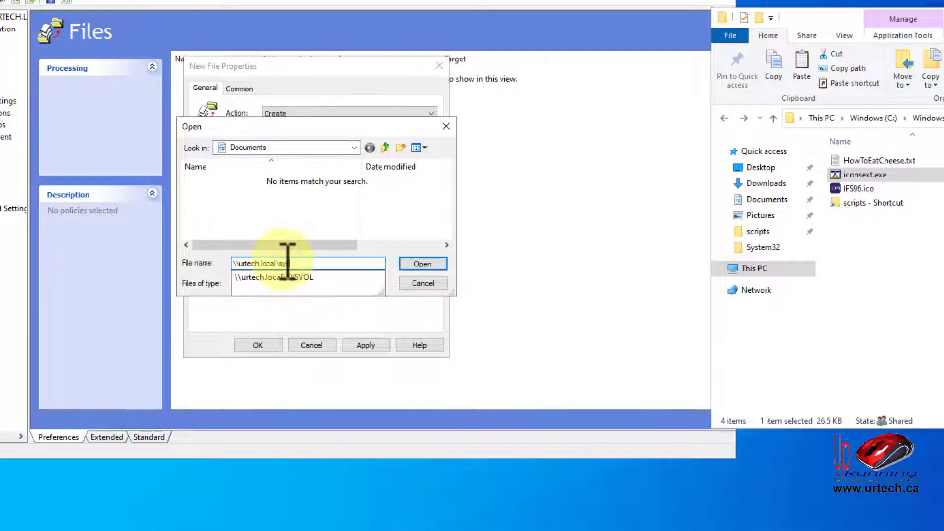
key("Down")
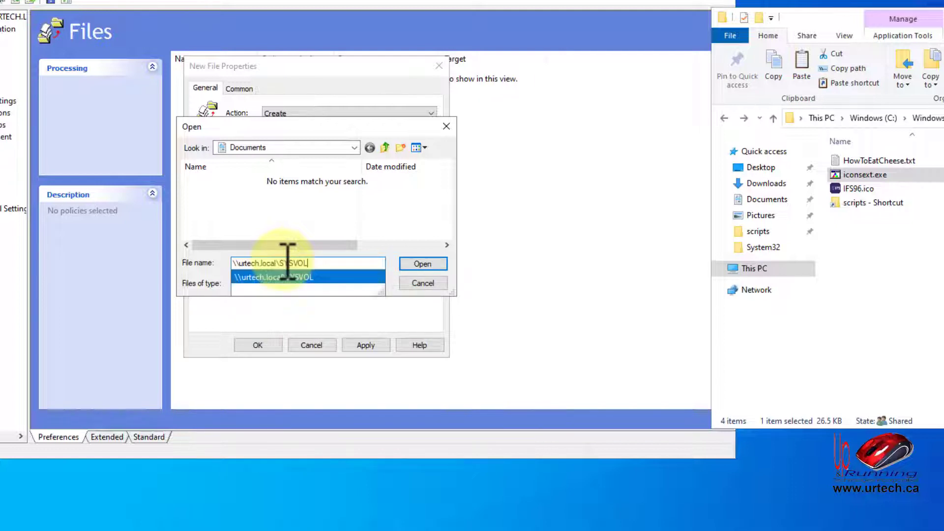
type("\\")
key("Down")
type("\\")
key("Down")
key("Down")
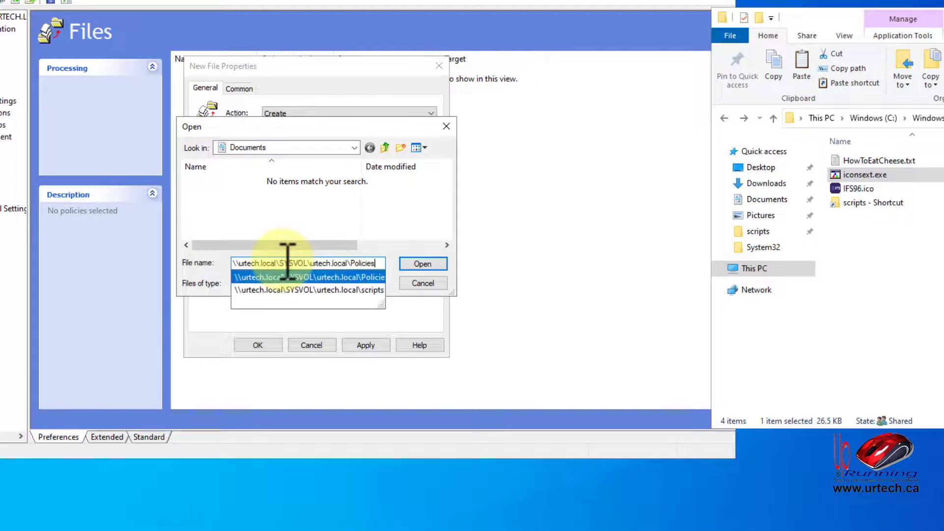
type("\\")
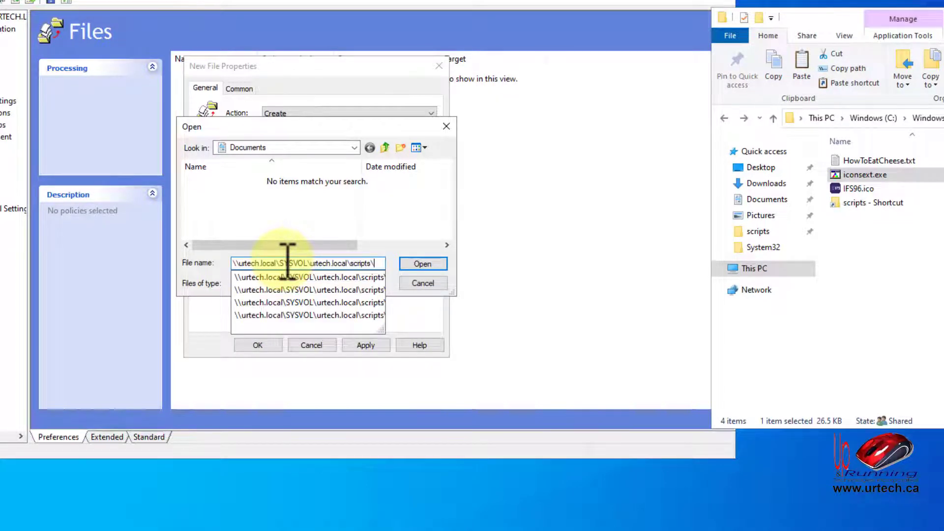
left_click(416, 266)
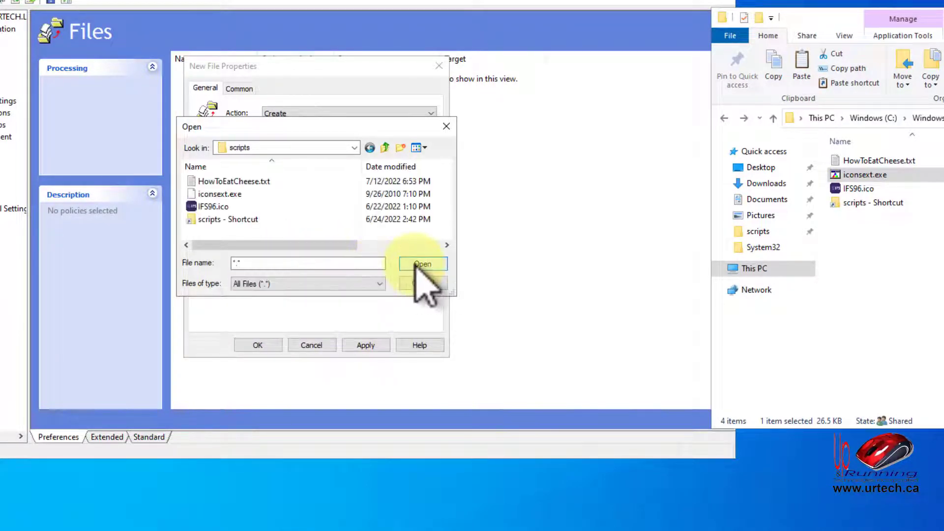
- Choose iconsext.exe as the source file and set the destination file to %ProgramData%\icon.exe
left_click(232, 196)
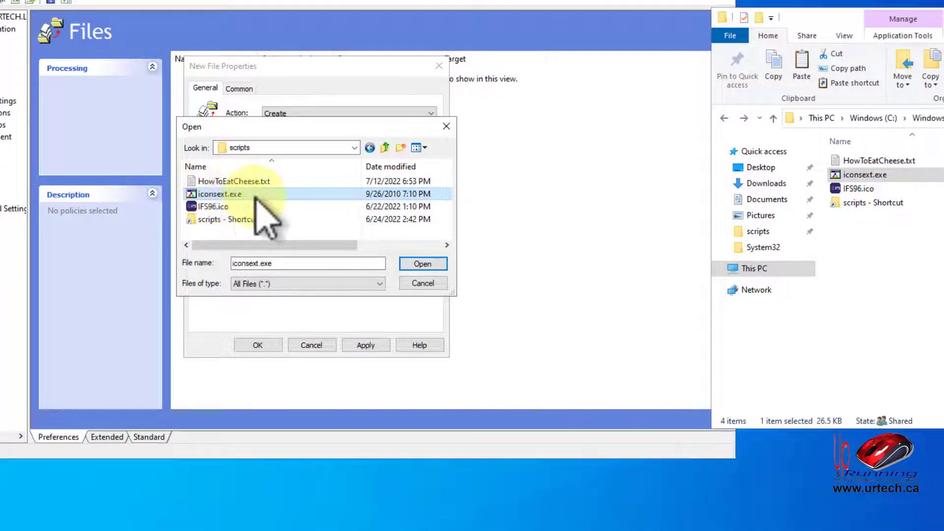
left_click(422, 264)
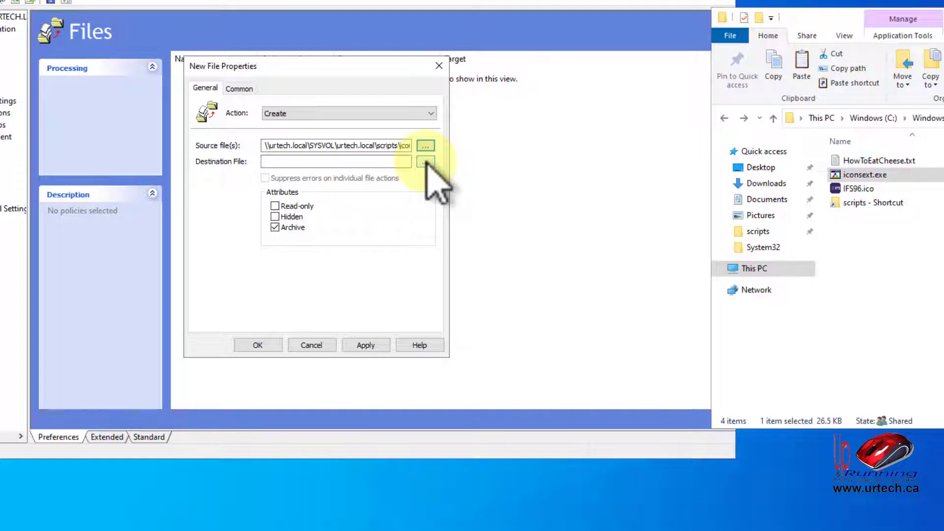
left_click(356, 162)
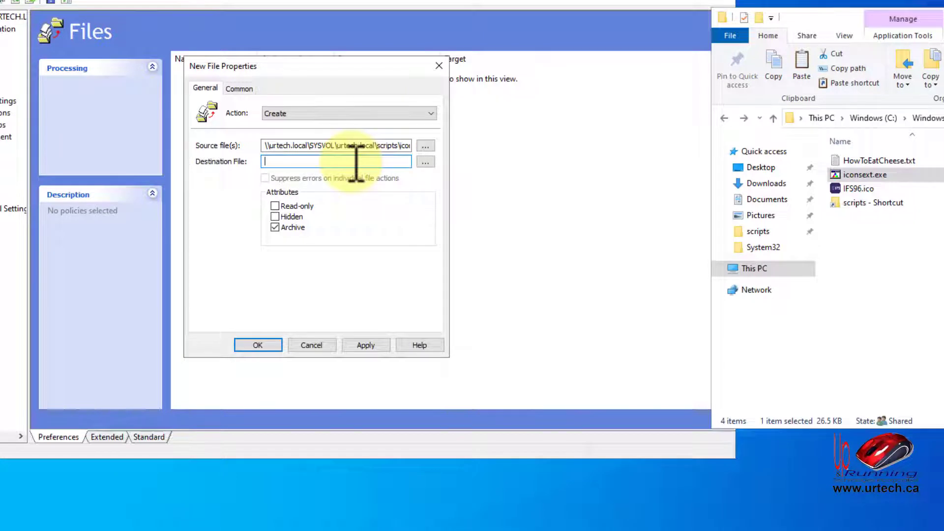
type("%ProgramData%\\")
type("icon")
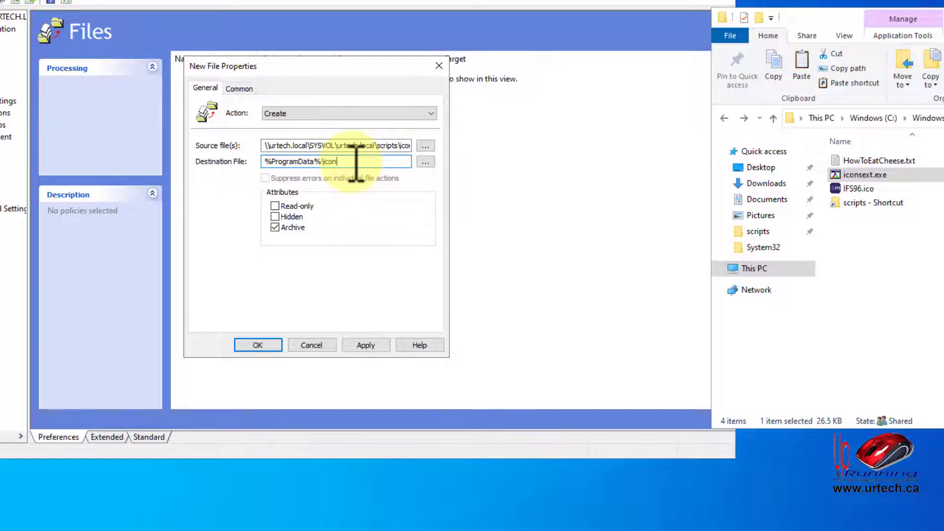
type(".exe")
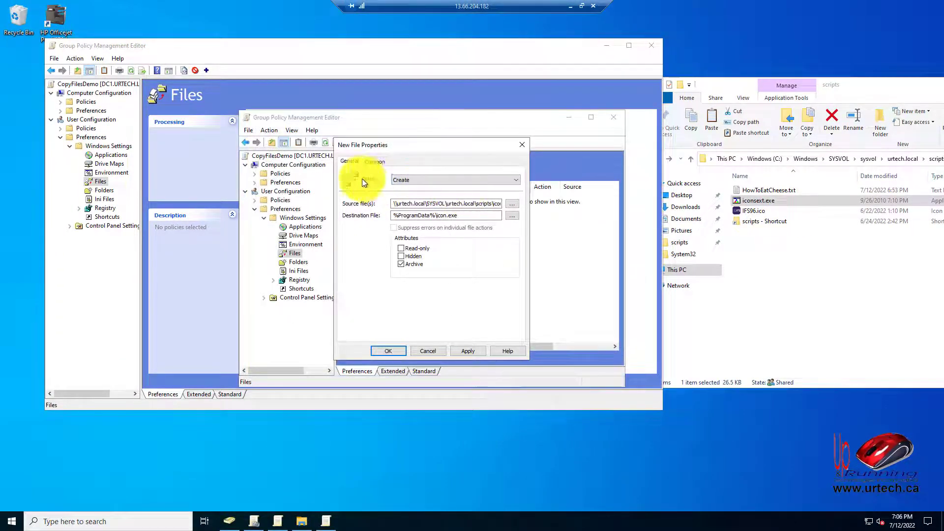
- Enable removal of the file item when it is no longer applied, accept the mode change, and check the item's action setting
left_click(376, 163)
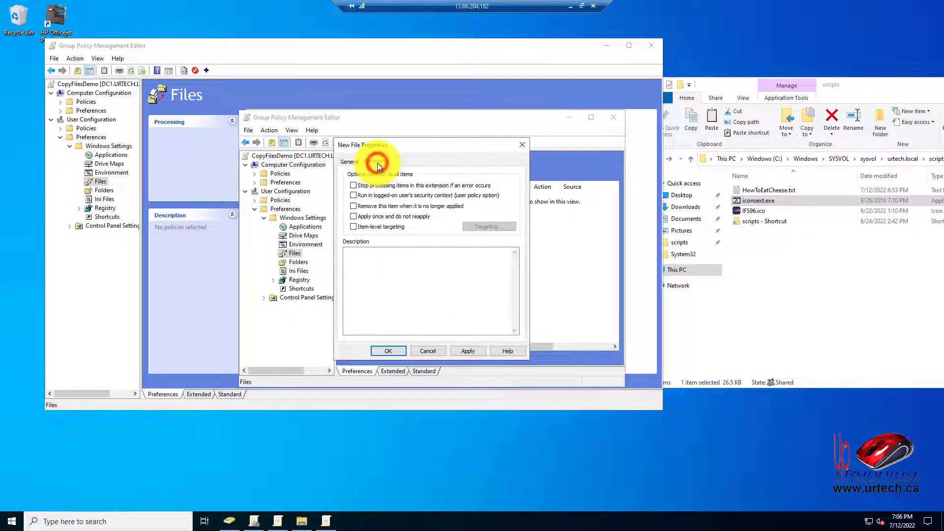
left_click(353, 207)
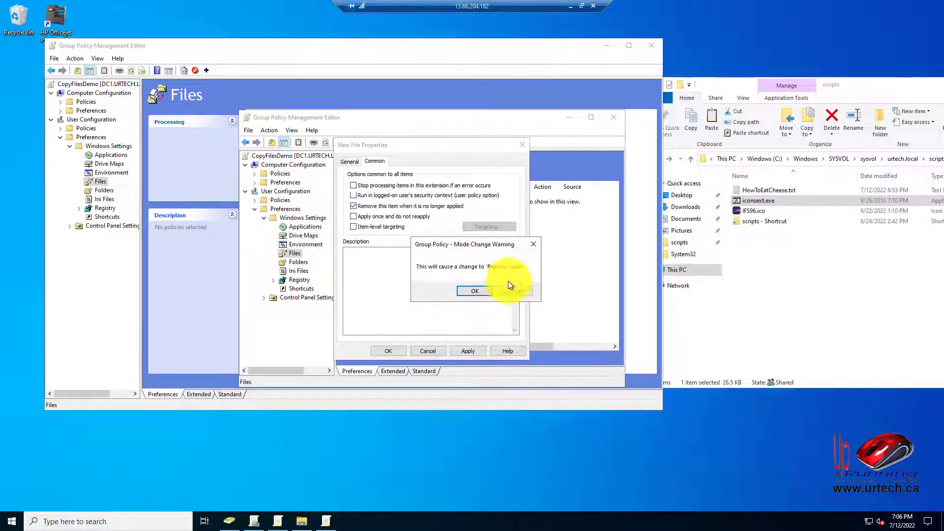
left_click(472, 292)
left_click(349, 162)
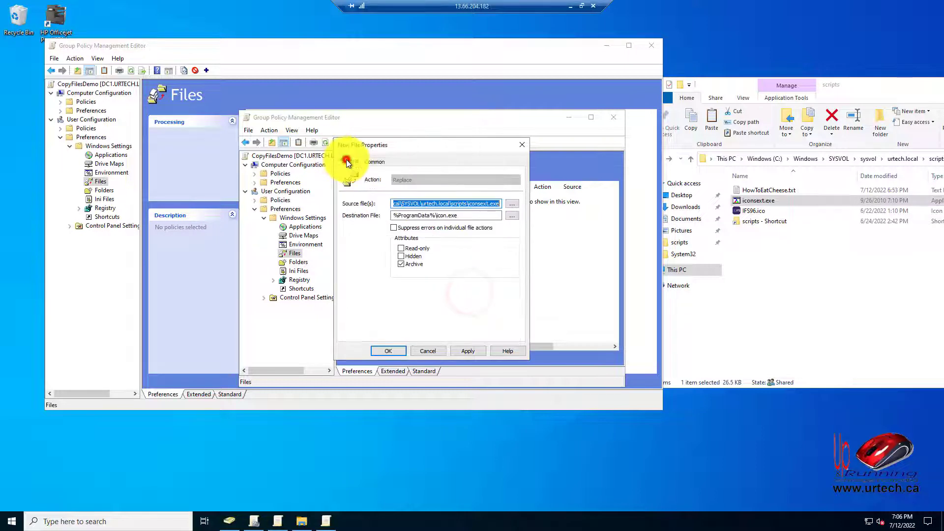
left_click(375, 161)
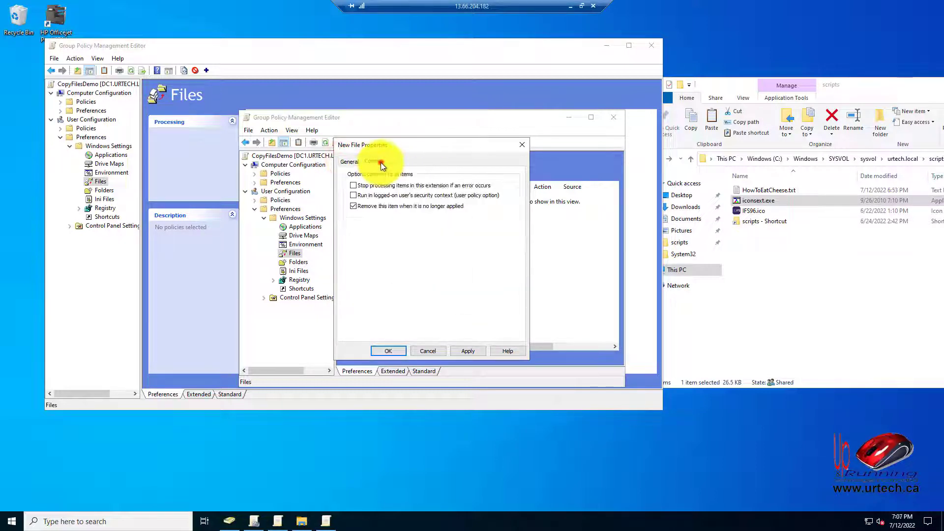
- Disable removal of the file item when it is no longer applied and set its action back to Create
left_click(353, 206)
left_click(350, 161)
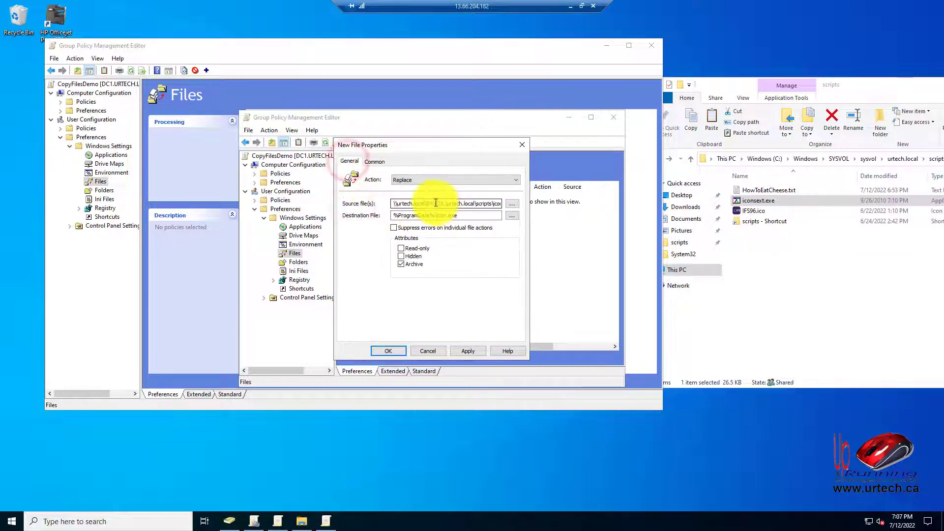
left_click(386, 161)
left_click(350, 161)
left_click(430, 179)
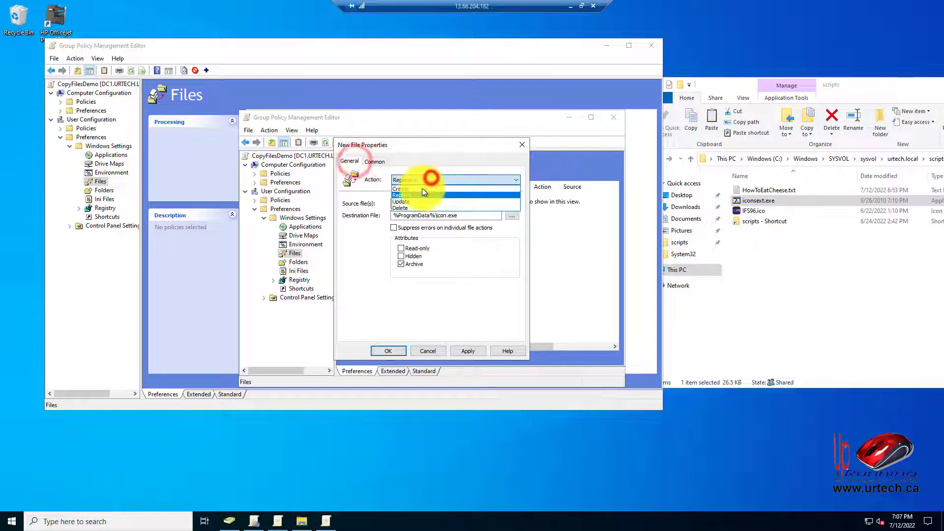
left_click(417, 189)
- Turn off running the icon.exe item in the logged-on user's security context and save the file preference
left_click(376, 162)
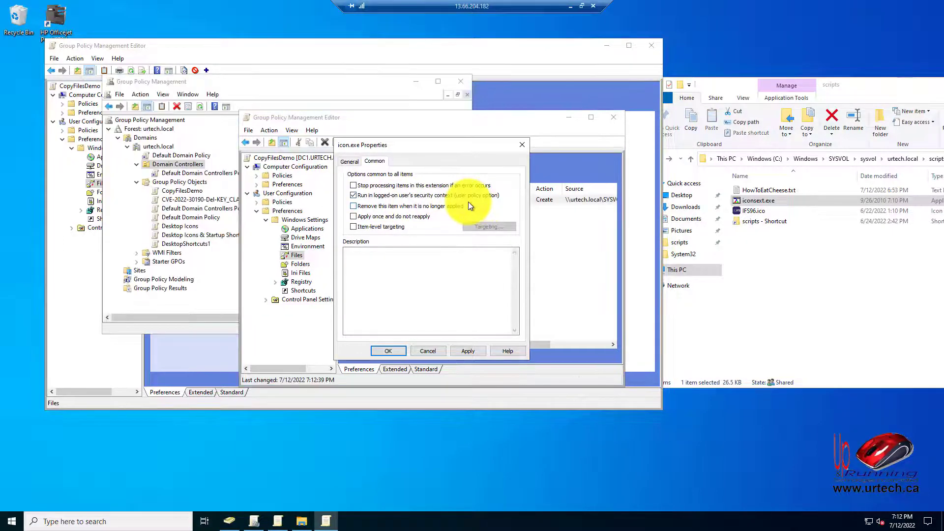
left_click(352, 196)
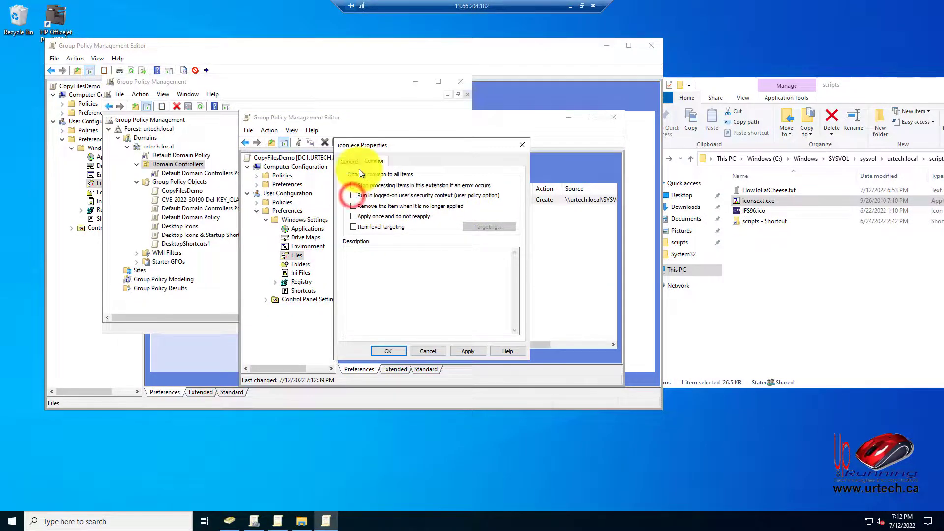
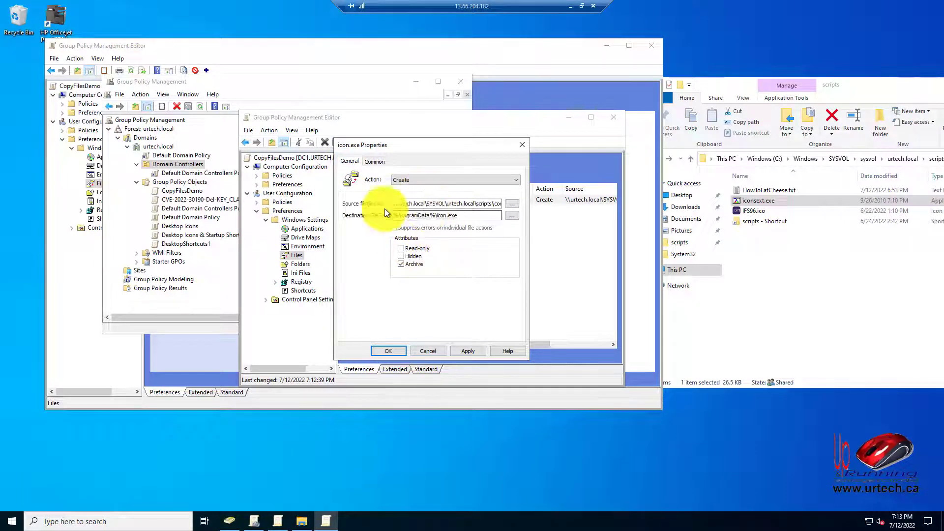
left_click(385, 351)
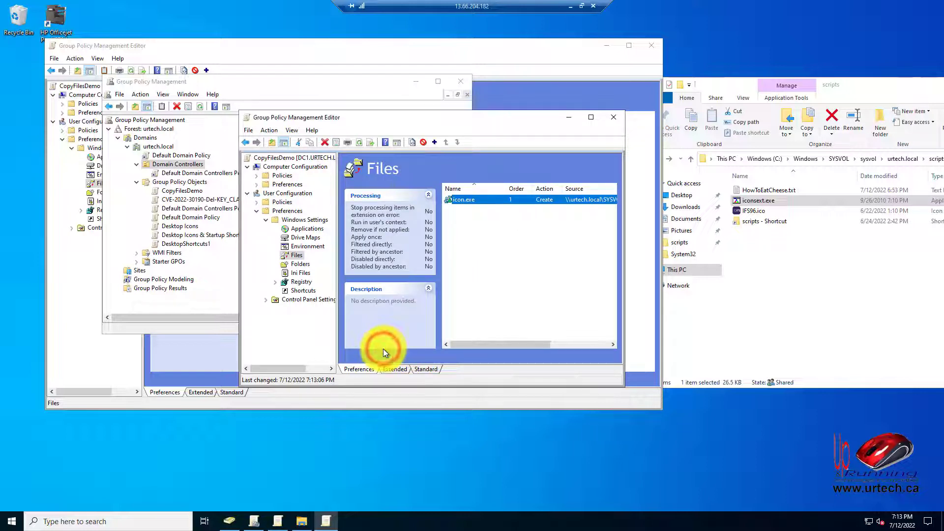
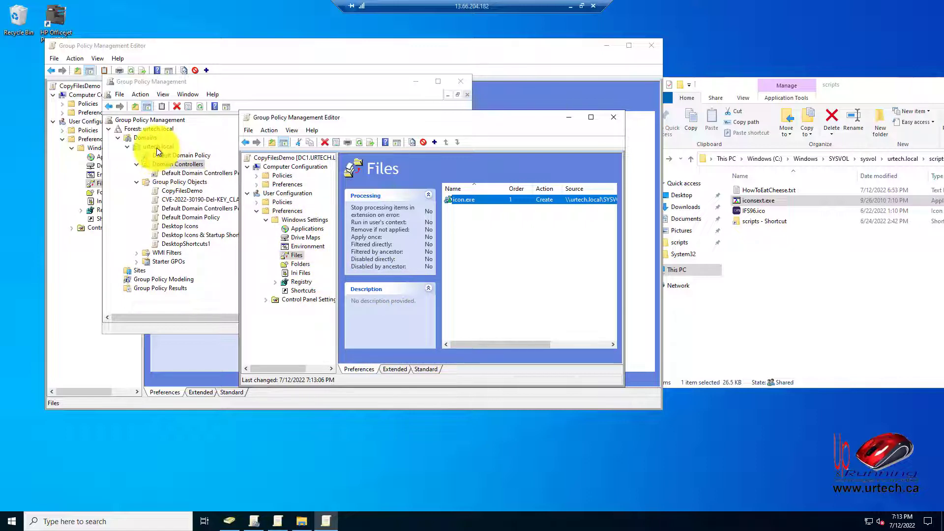
- Link the existing CopyFilesDemo GPO to the urtech.local domain in Group Policy Management
left_click(156, 148)
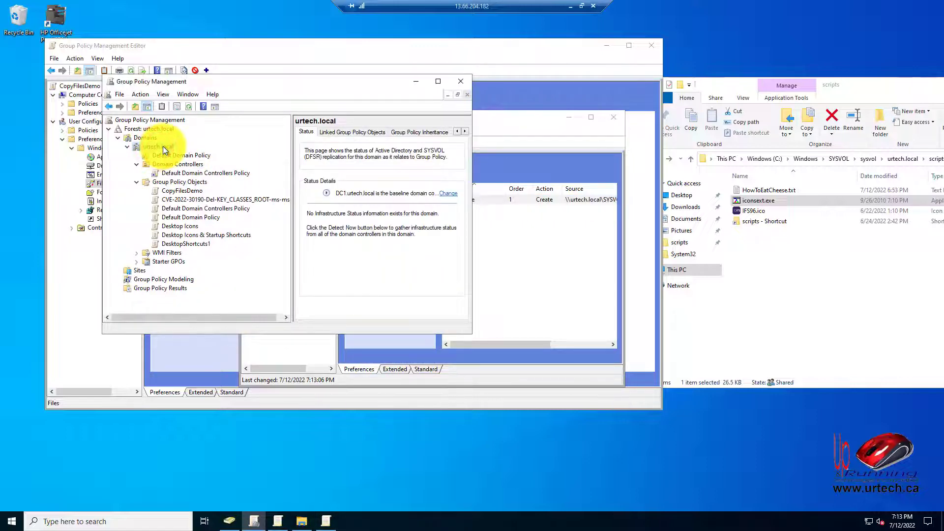
right_click(163, 146)
key("Escape")
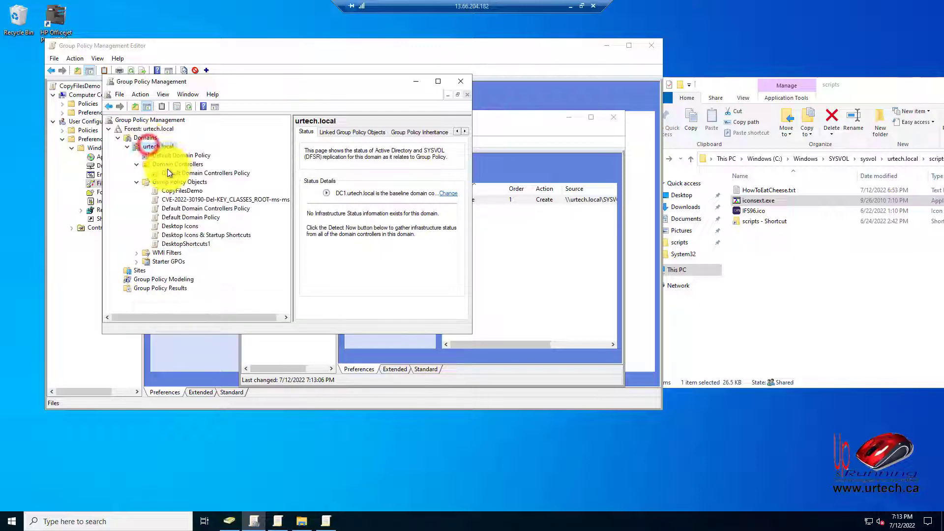
left_click(175, 166)
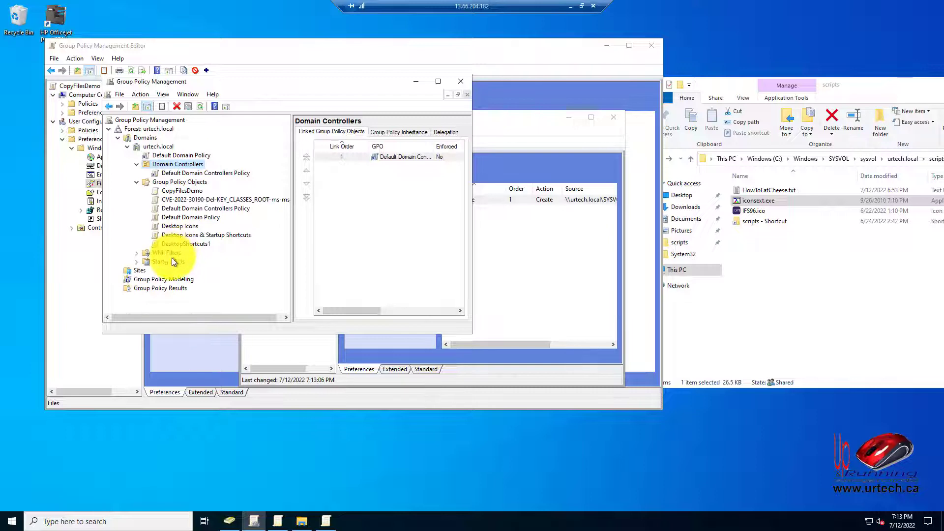
left_click(167, 146)
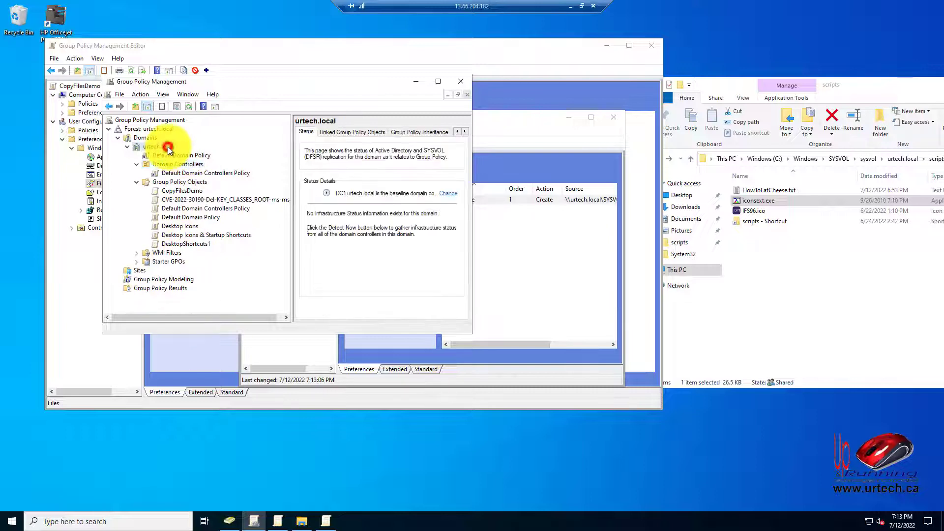
right_click(167, 146)
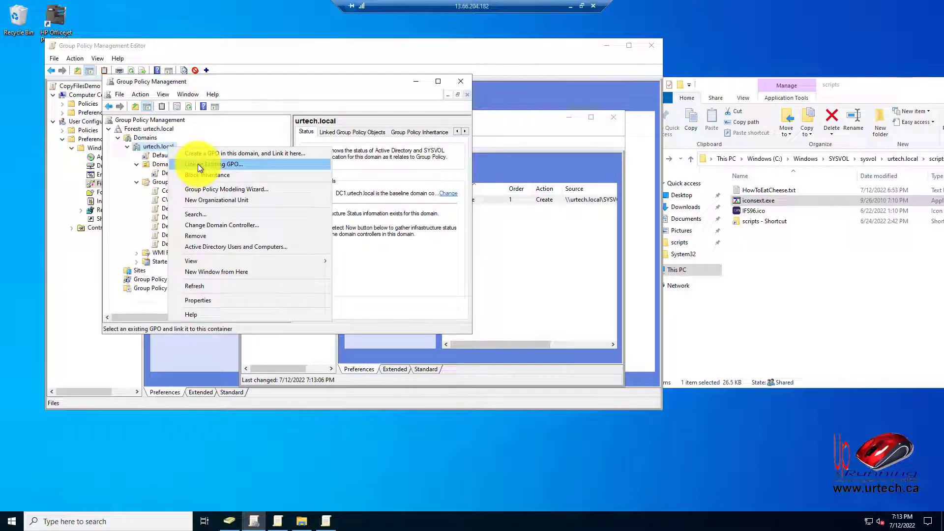
left_click(240, 164)
left_click(225, 181)
left_click(320, 287)
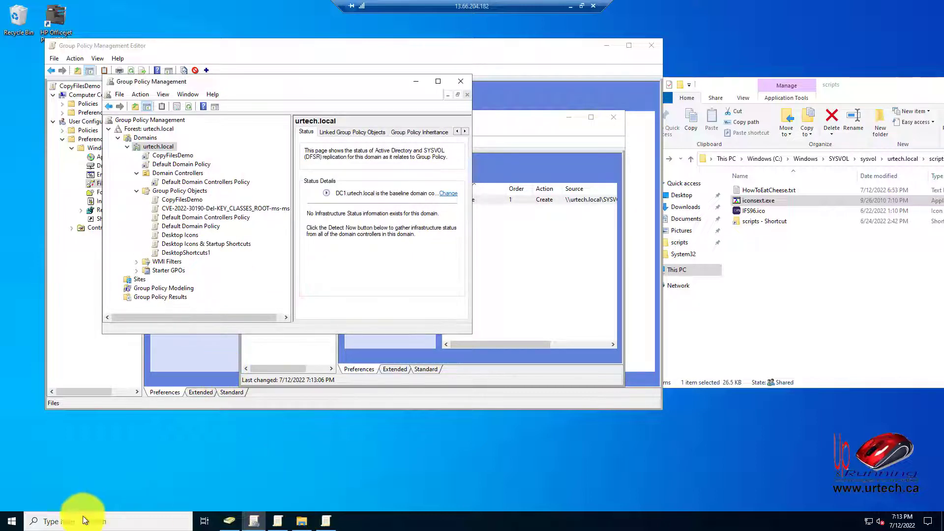
- Open Windows PowerShell as administrator and force a group policy refresh with gpupdate /force
right_click(11, 522)
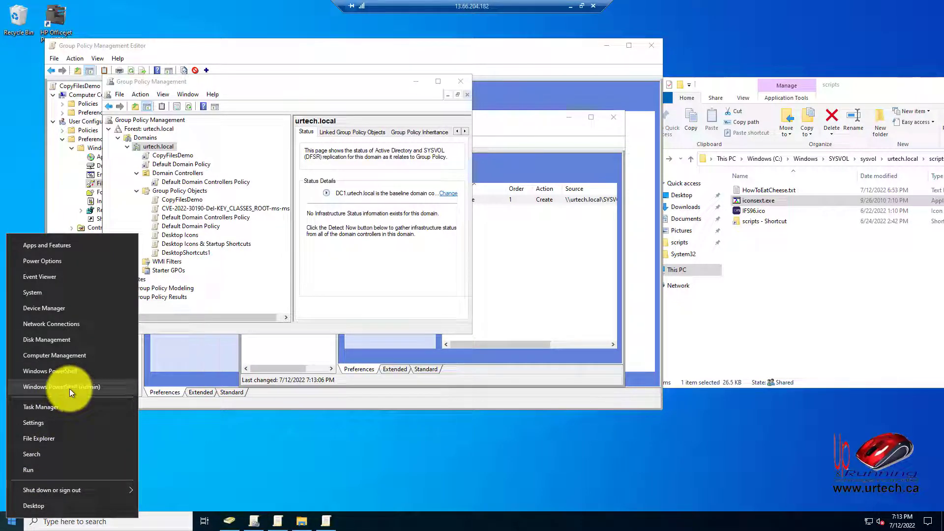
left_click(69, 388)
type("gpupdate")
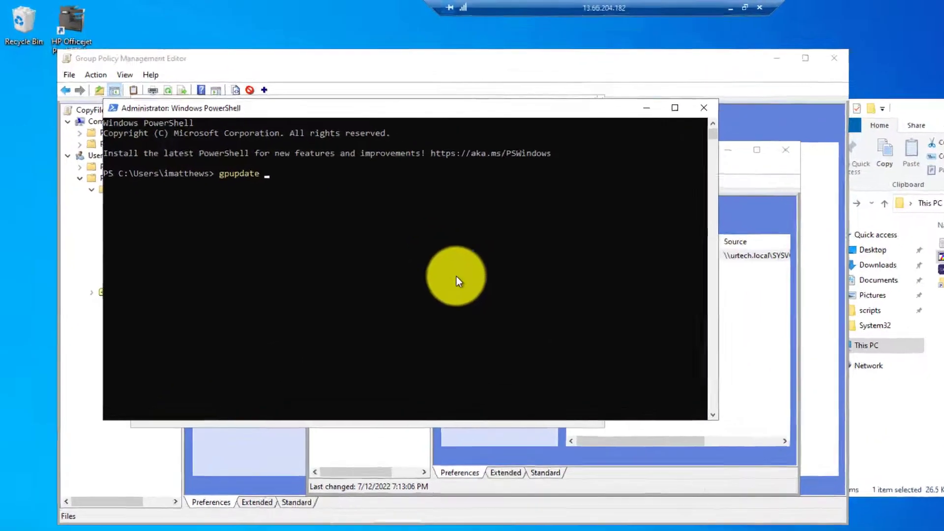
type(" /force")
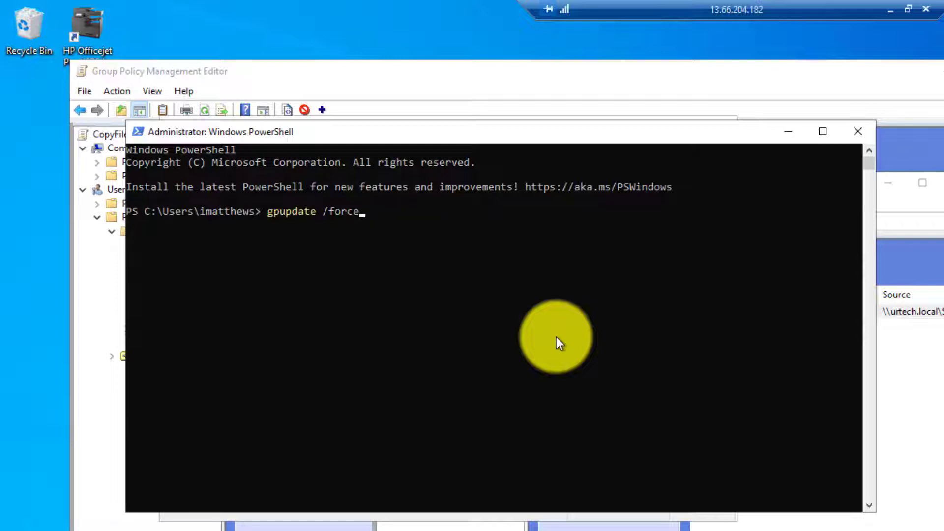
key("Return")
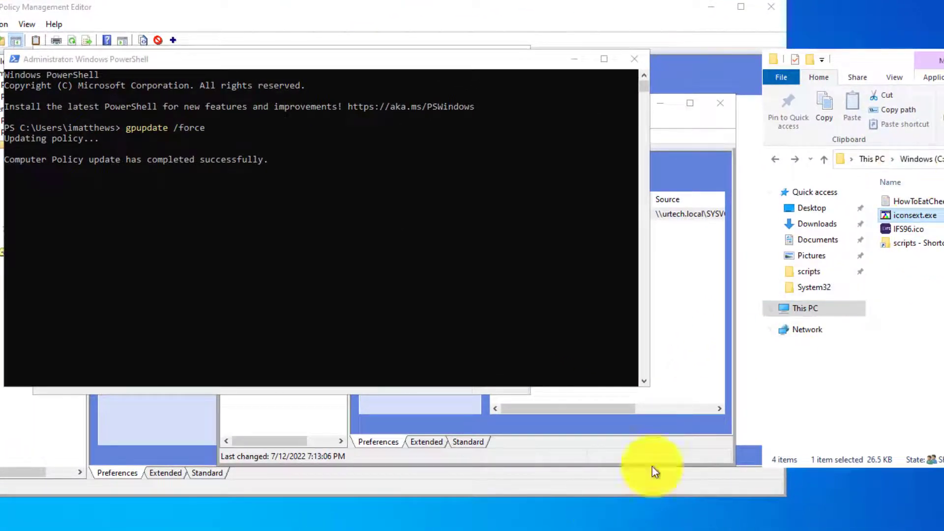
- Check the C:\ProgramData folder in File Explorer for the copied icon.exe
left_click(914, 159)
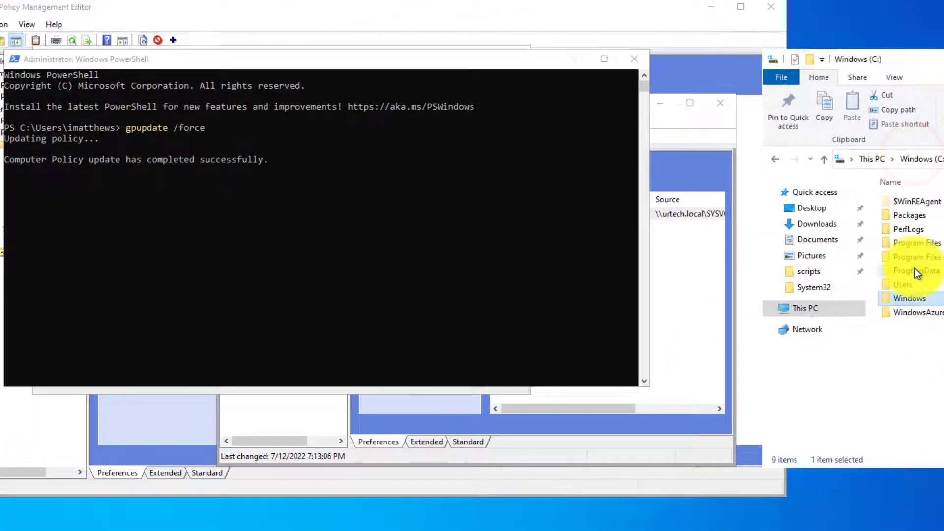
double_click(915, 269)
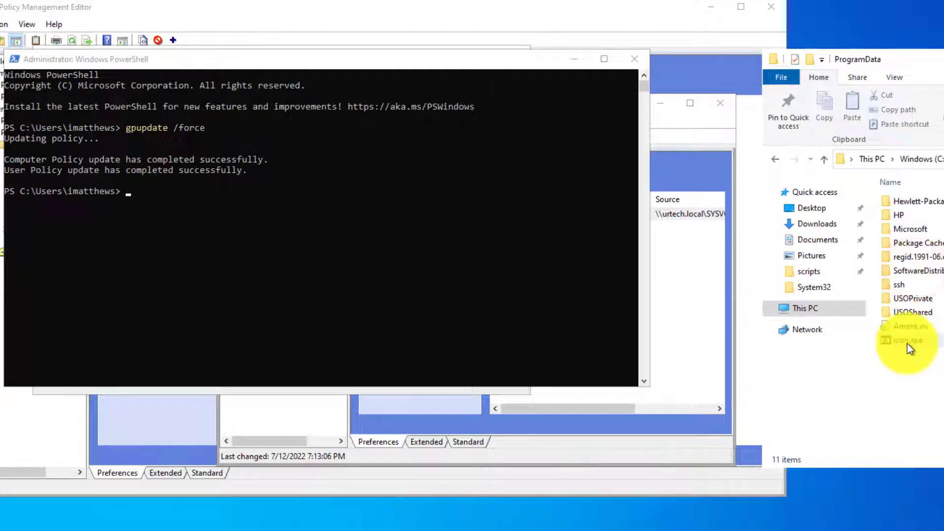
mouse_move(908, 344)
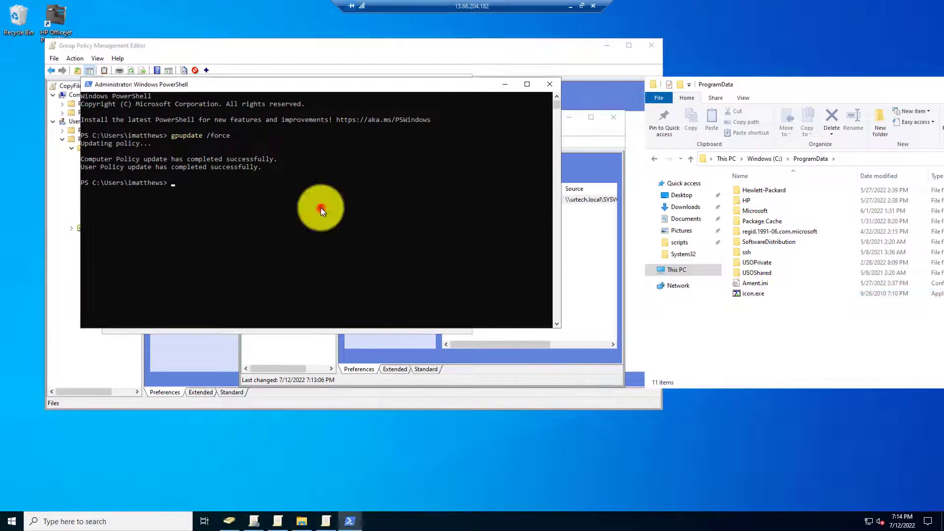
- Force another group policy refresh with gpupdate /force and review the icon.exe file item's properties while it runs
left_click(321, 209)
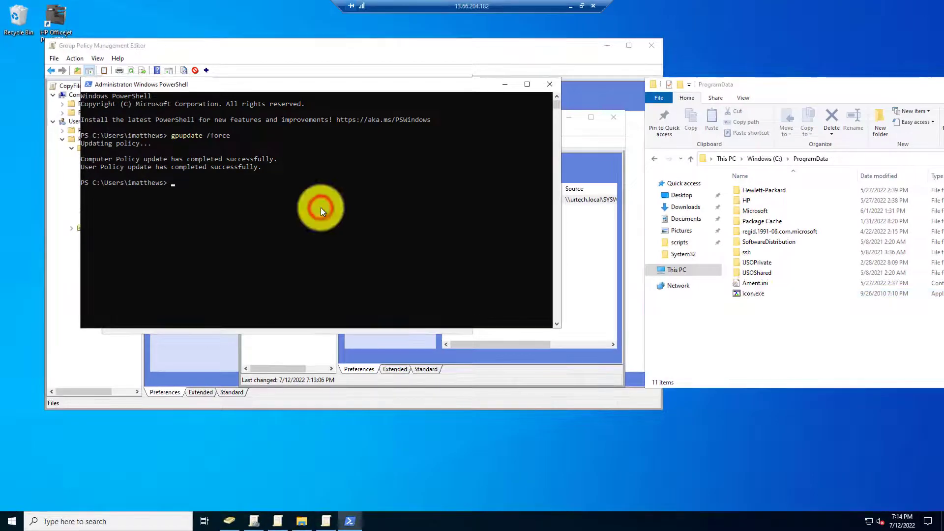
key("Up")
key("Return")
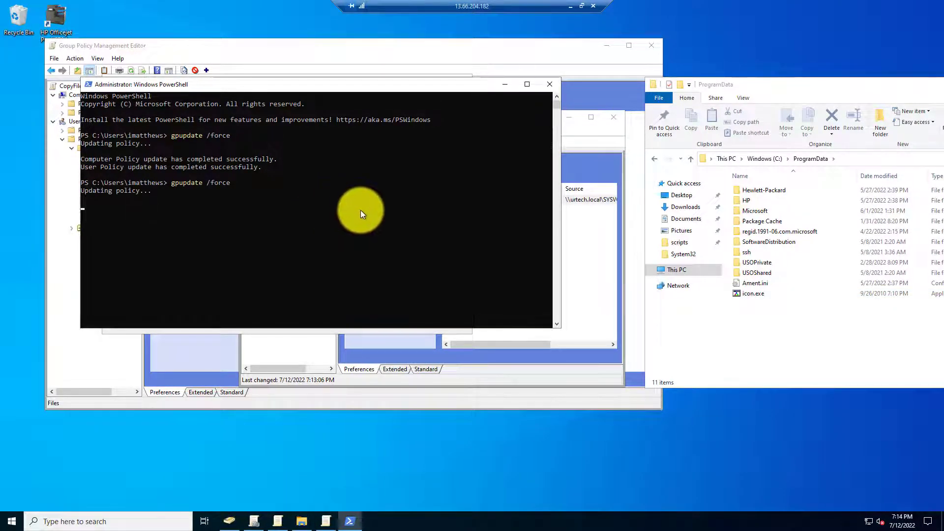
left_click(577, 252)
double_click(476, 200)
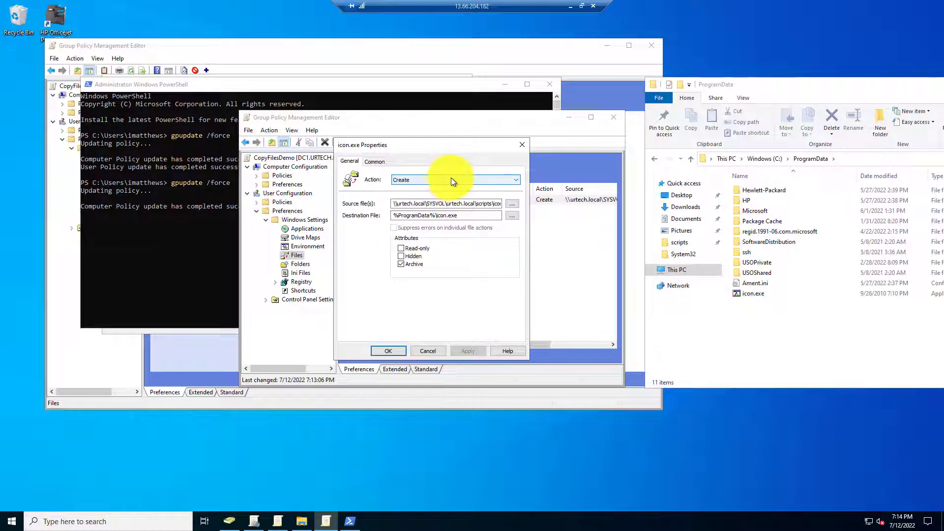
left_click(339, 86)
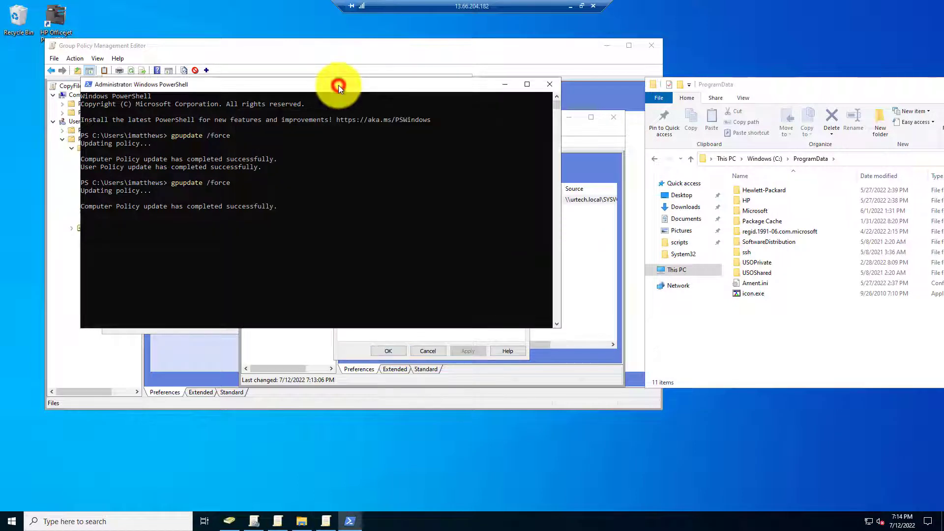
- Delete icon.exe from the ProgramData folder and run gpupdate /force again in PowerShell to test the copy
right_click(749, 294)
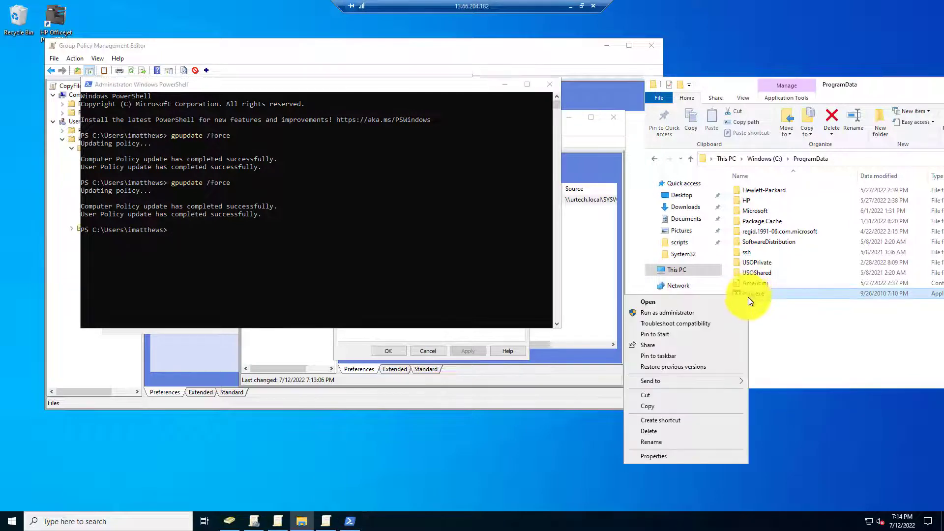
left_click(657, 430)
left_click(438, 247)
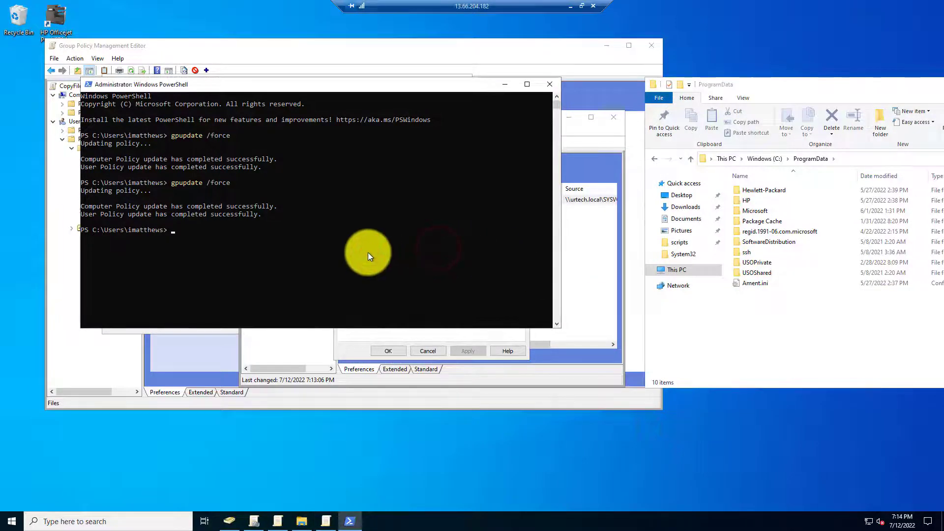
key("Up")
key("Return")
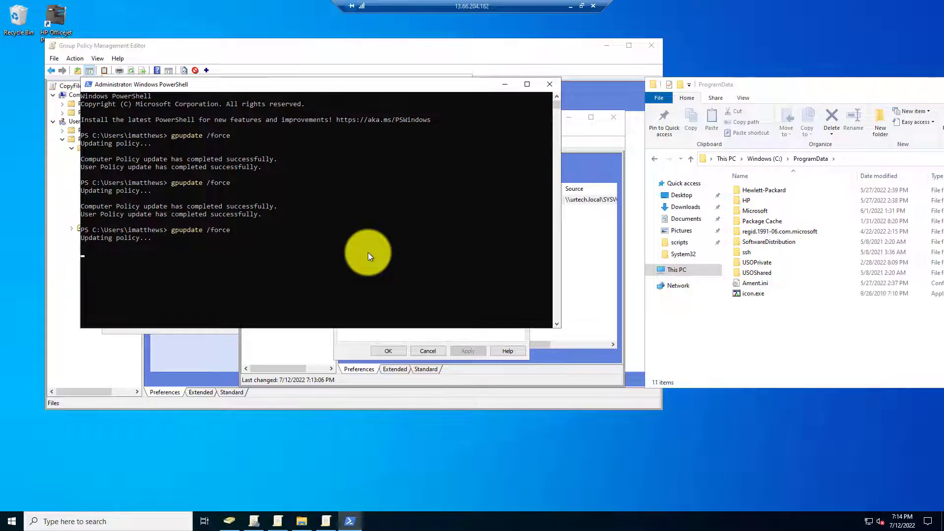
- Start a second file preference item under User Configuration in the CopyFilesDemo policy with the action Create
key("alt+Tab")
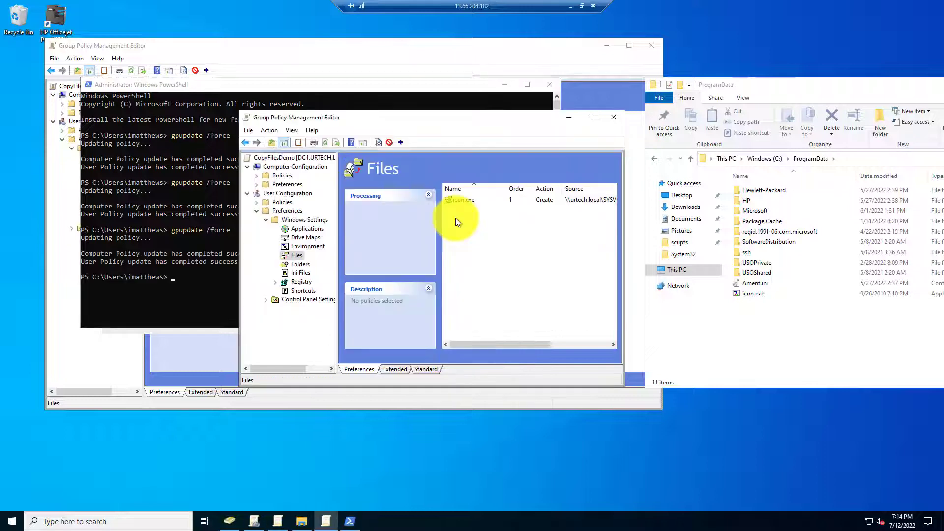
right_click(455, 217)
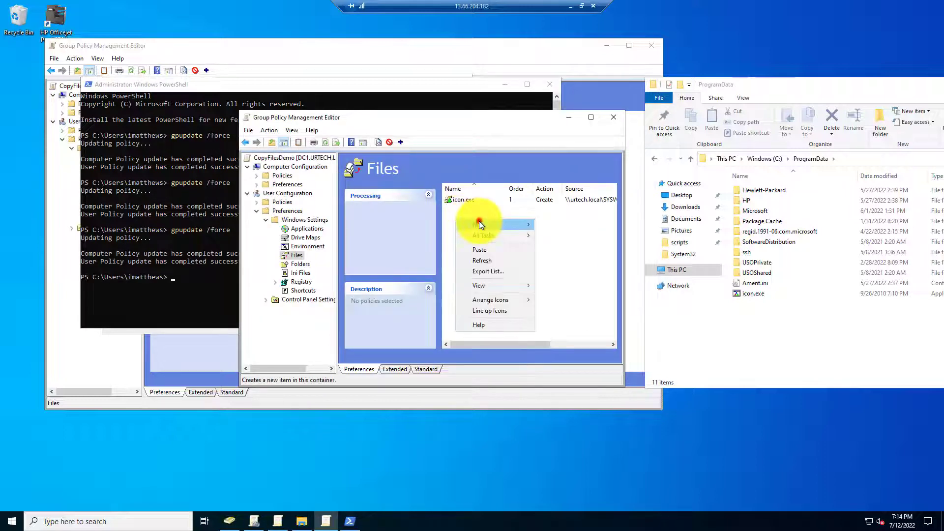
left_click(476, 225)
left_click(555, 224)
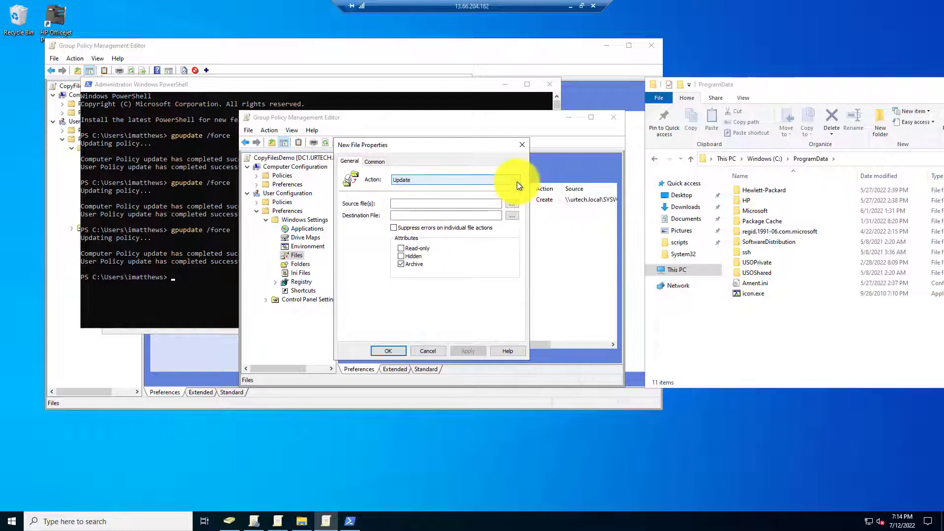
left_click(516, 180)
left_click(438, 188)
- Pick HowToEatCheese.txt in the SYSVOL scripts folder as both the source file and the destination file
left_click(512, 201)
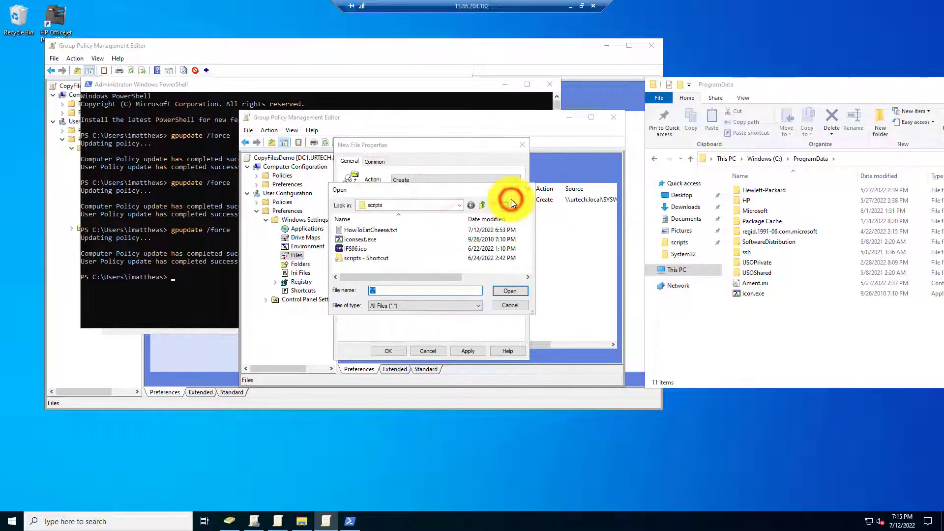
double_click(360, 230)
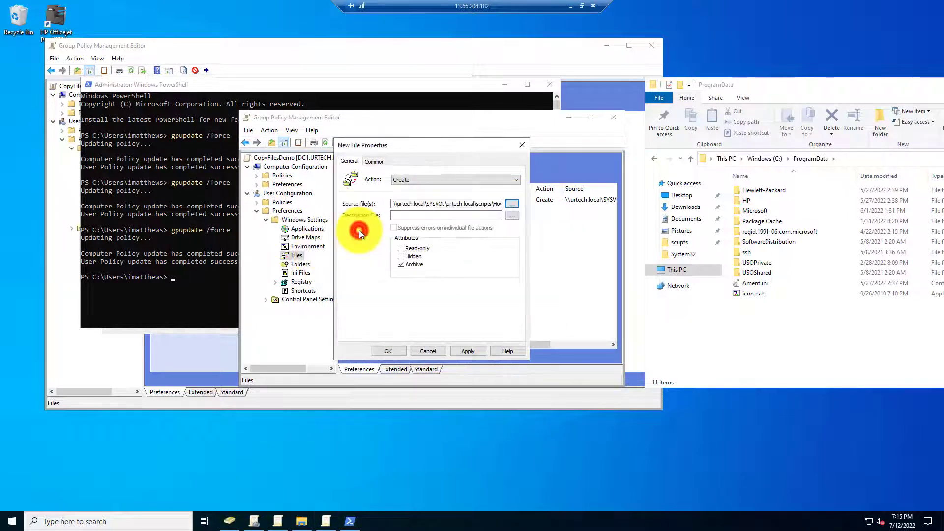
left_click(510, 219)
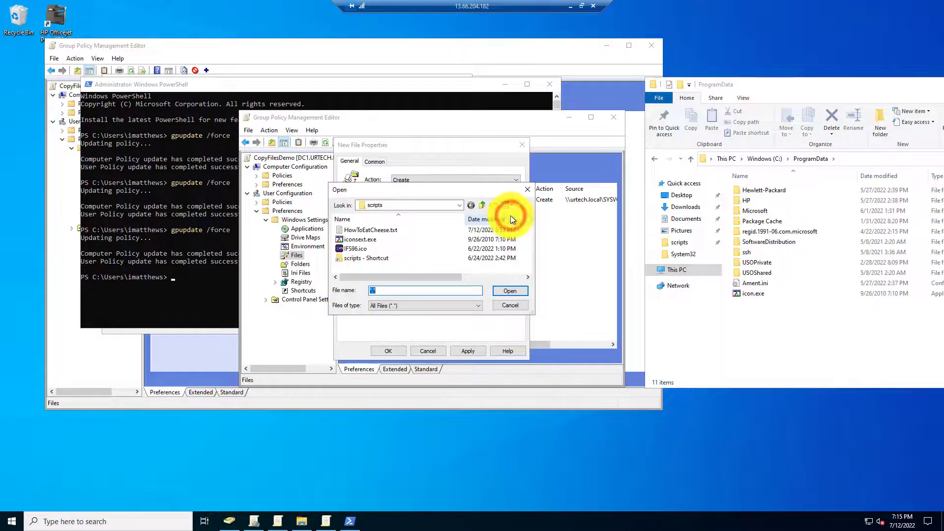
left_click(379, 231)
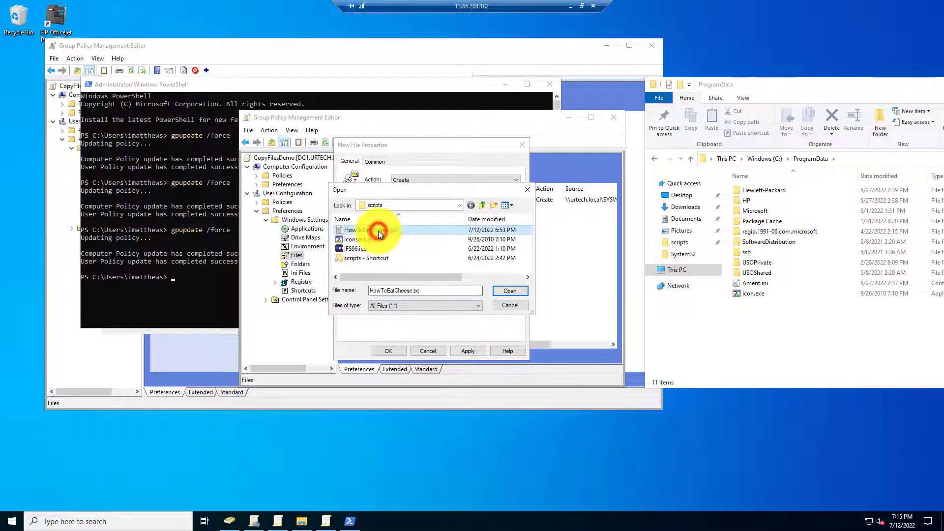
left_click(506, 290)
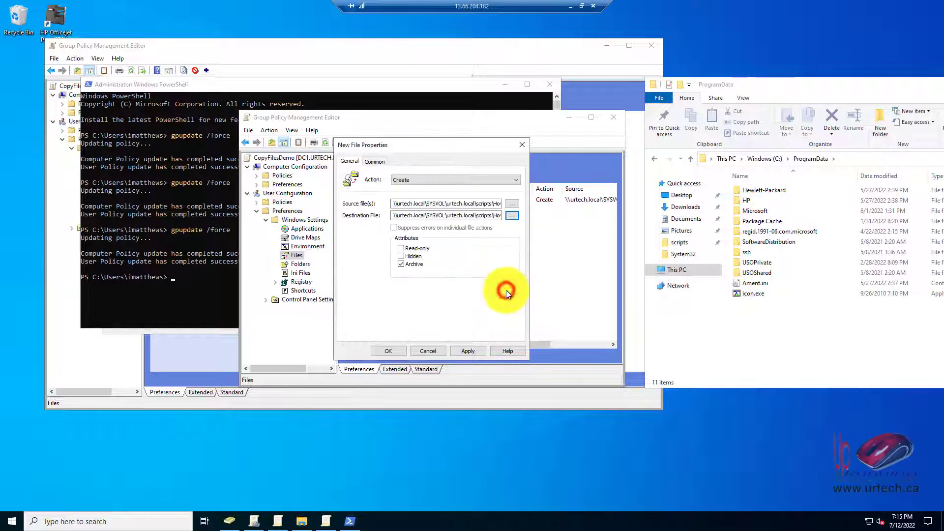
- Enable running the new file item in the logged-on user's security context
left_click(376, 161)
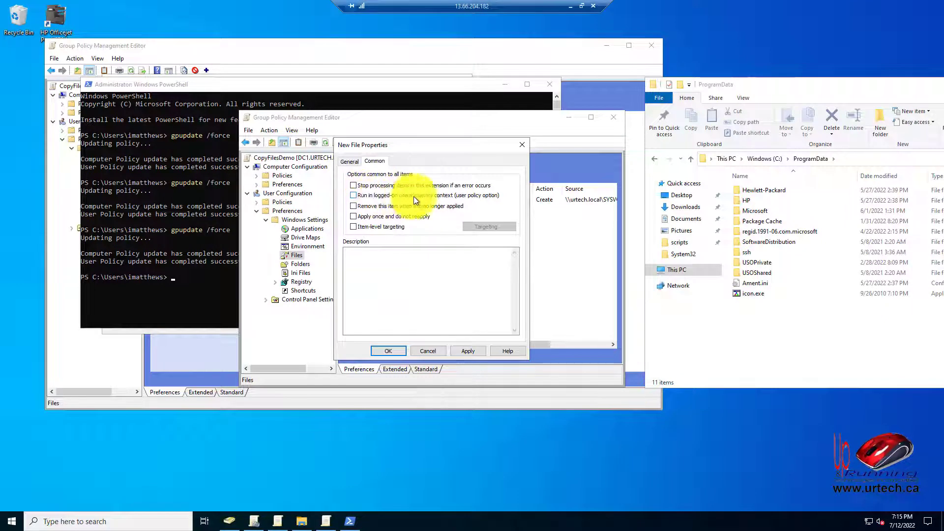
left_click(353, 195)
left_click(344, 162)
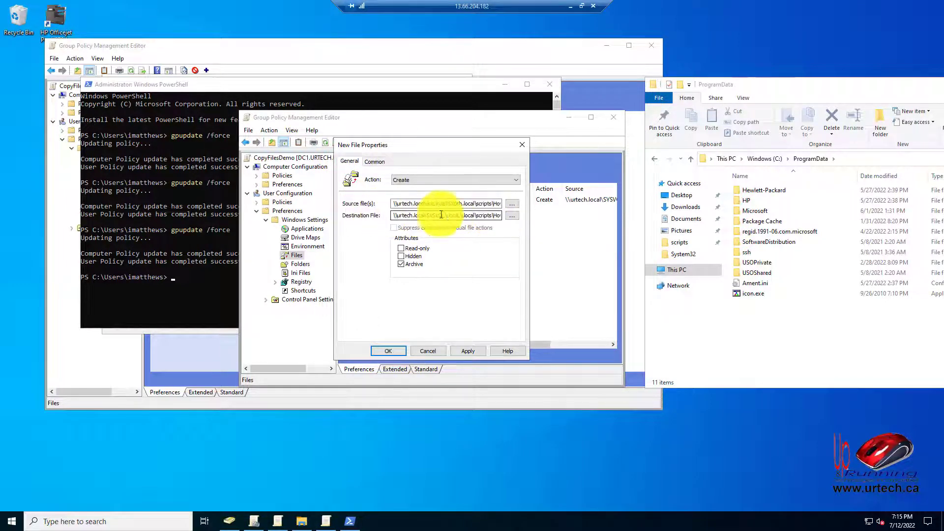
- Replace the destination's folder path so it reads %USERPROFILE%\Desktop\HowToEatCheese.txt, and save the new file item
left_click_drag(493, 215, 341, 216)
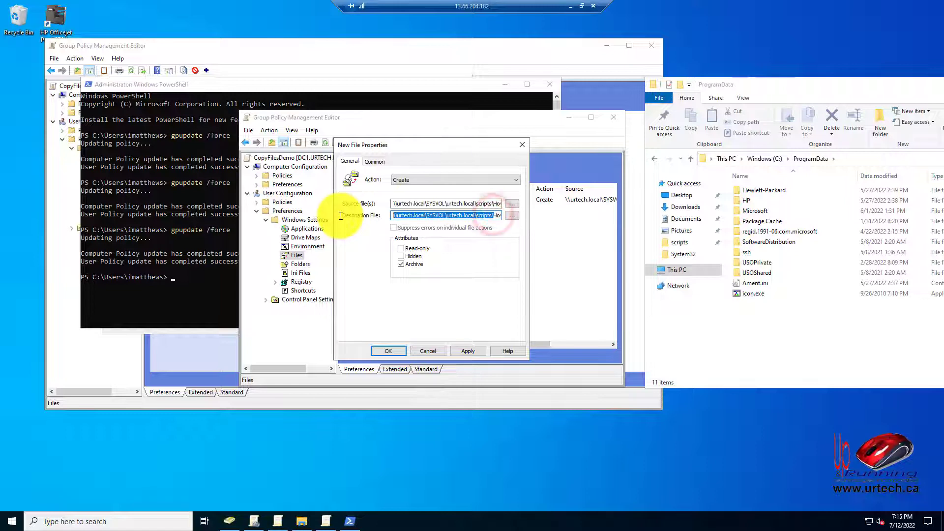
key("ctrl+v")
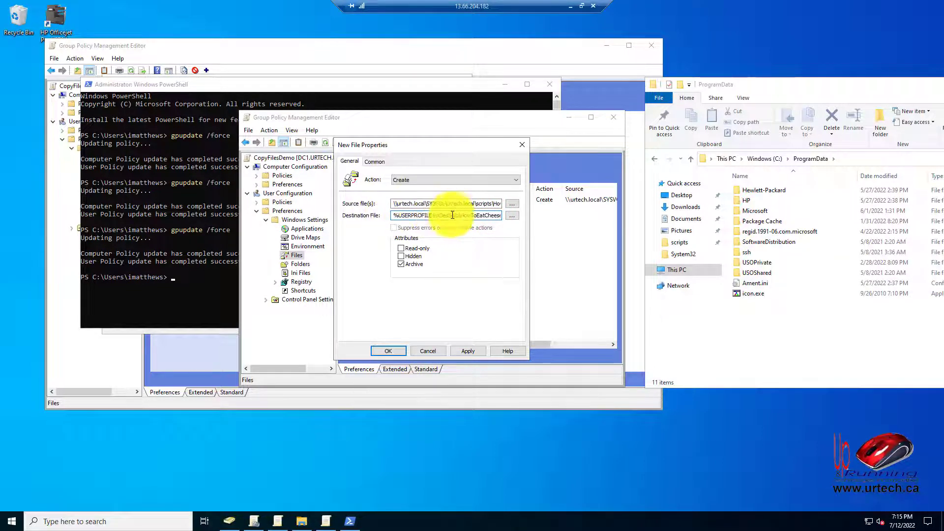
left_click_drag(473, 216, 500, 215)
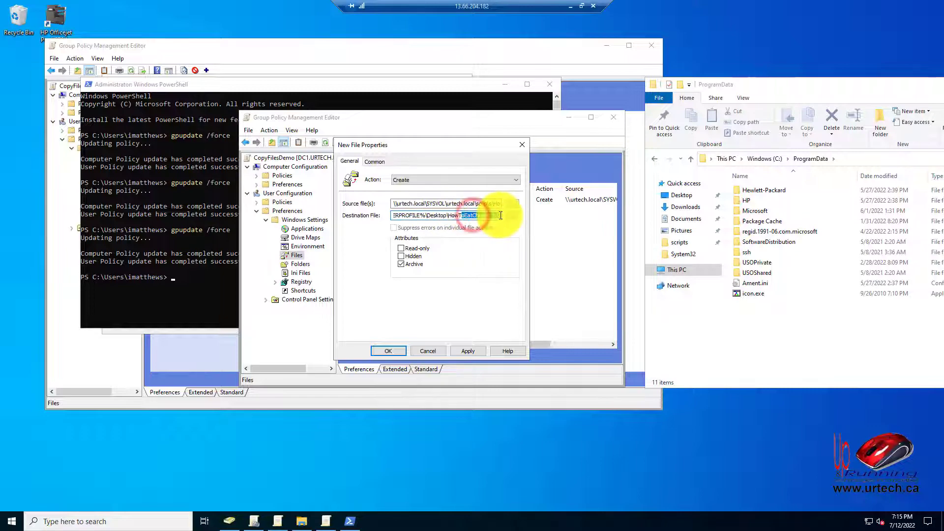
left_click(390, 349)
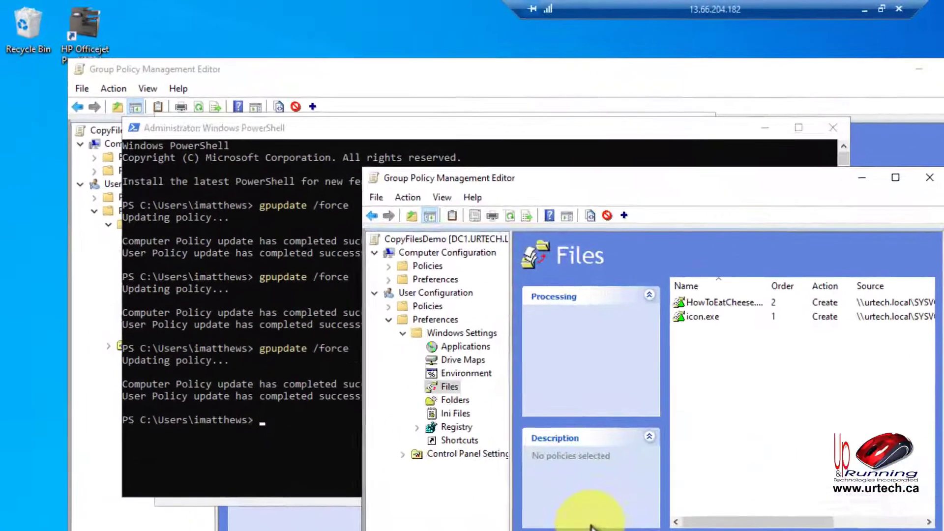
- Force a group policy refresh with gpupdate /force in PowerShell and open the copied HowToEatCheese.txt on the desktop to check it
left_click(181, 306)
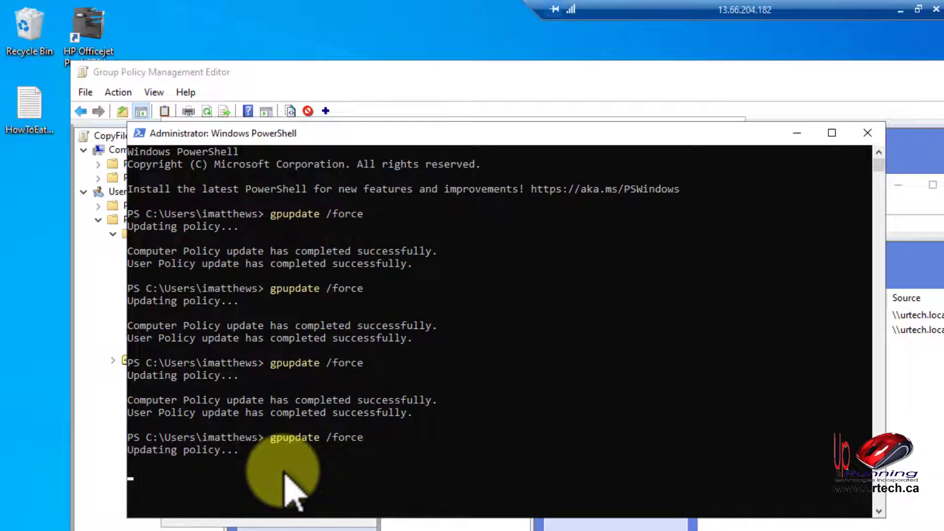
left_click(19, 111)
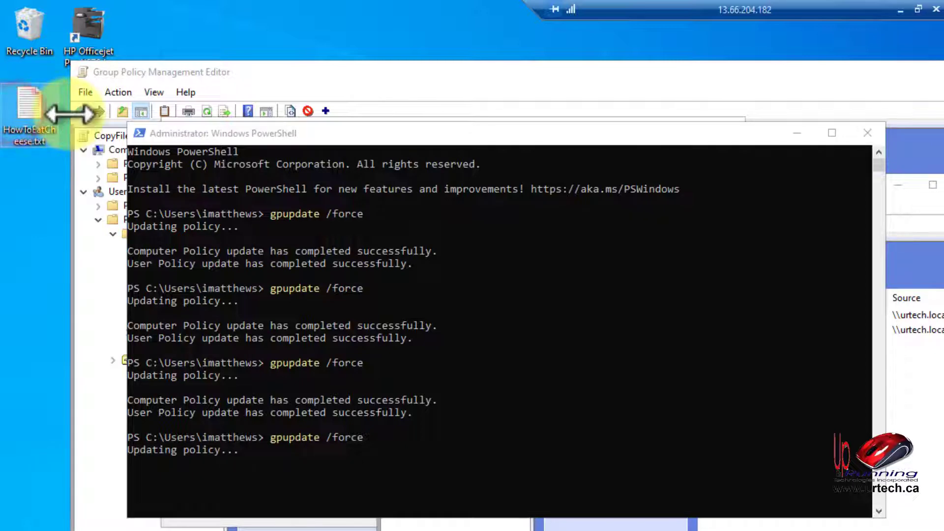
left_click(30, 119)
double_click(31, 119)
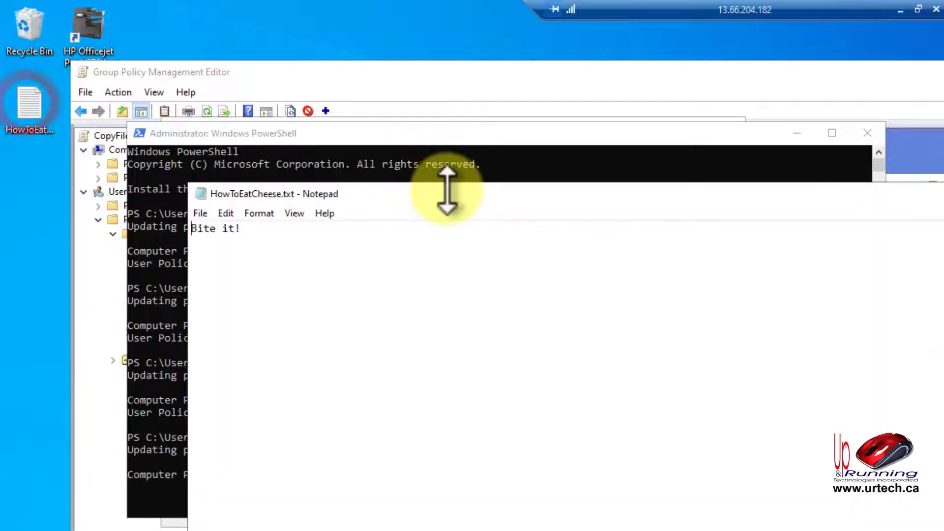
left_click_drag(446, 190, 317, 200)
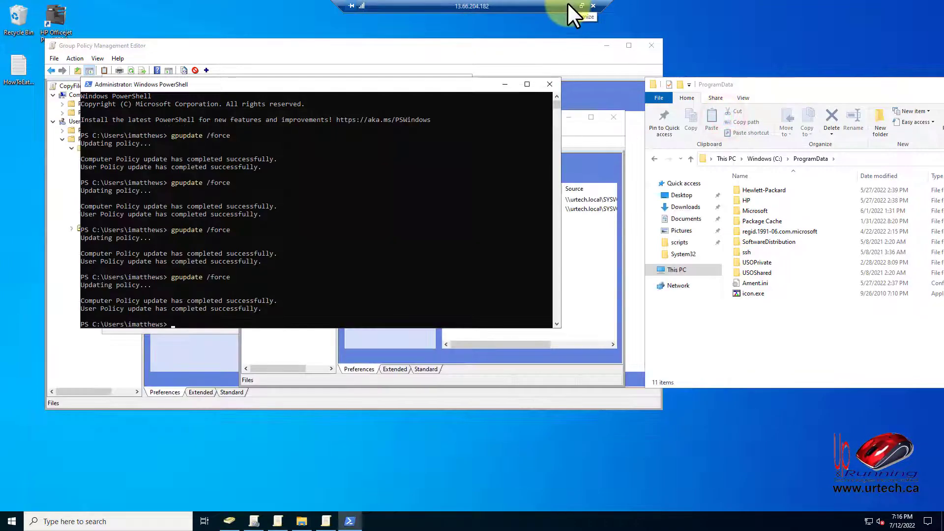
- Switch to the PC1 remote desktop session, open Windows Terminal and force a group policy refresh with gpupdate /force
left_click(569, 4)
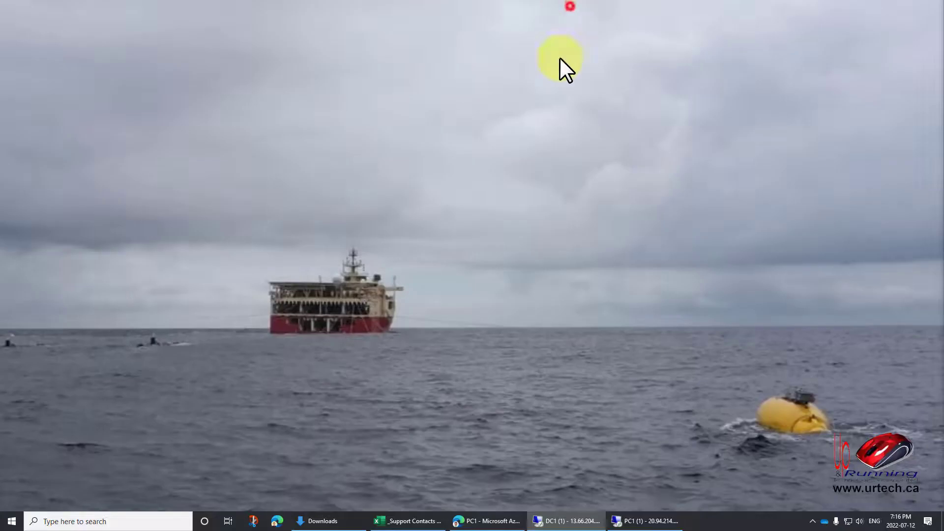
left_click(638, 523)
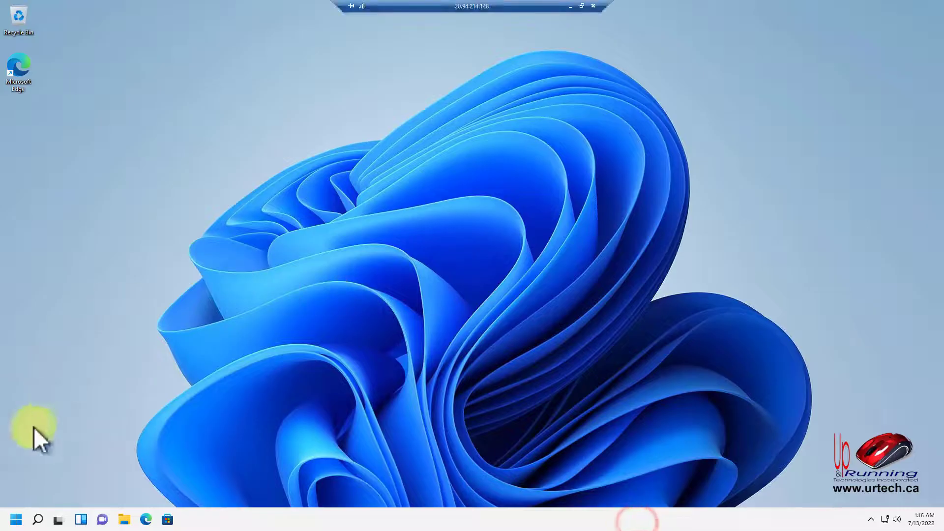
right_click(14, 520)
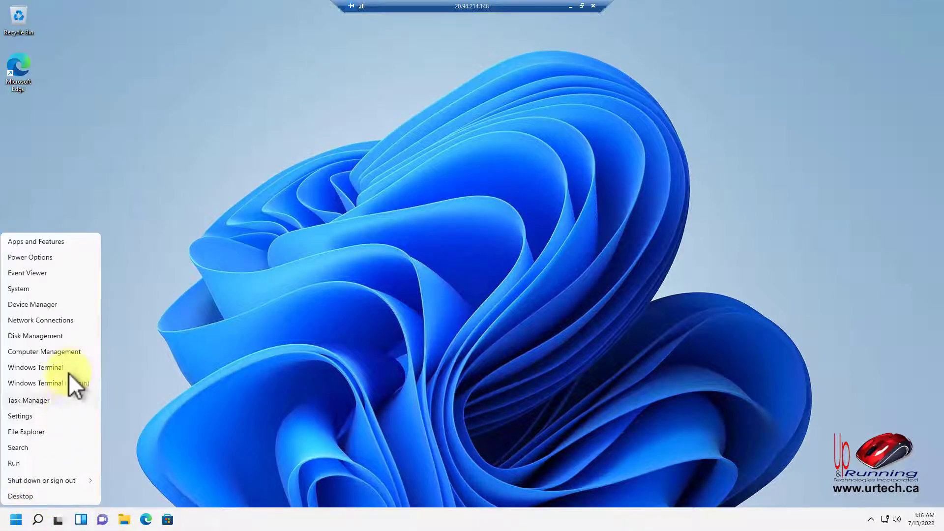
left_click(66, 368)
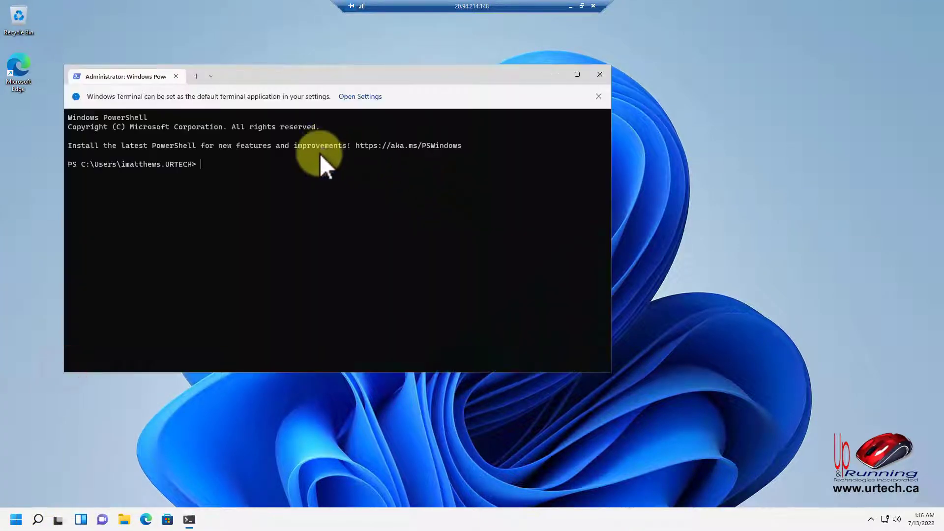
type("gpupdate /force")
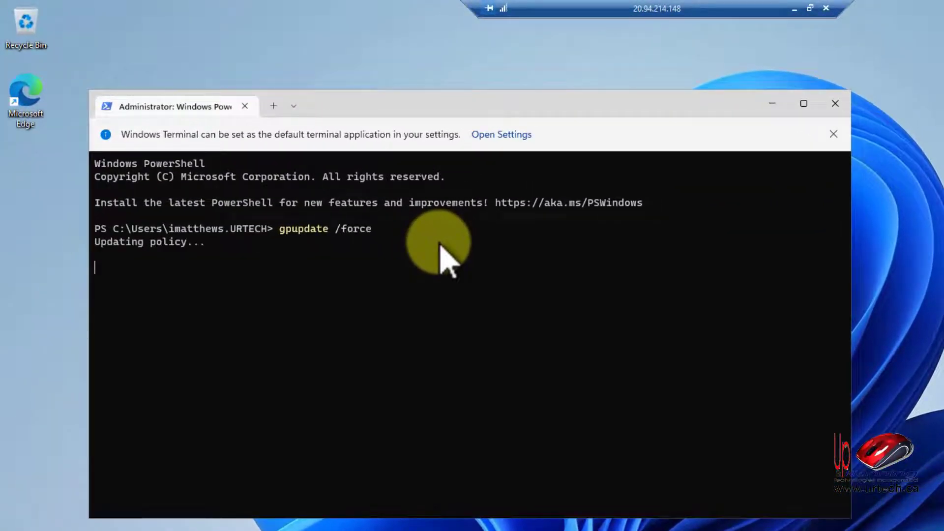
- Open the Windows (C:) drive in File Explorer and turn on the display of hidden items
key("super+e")
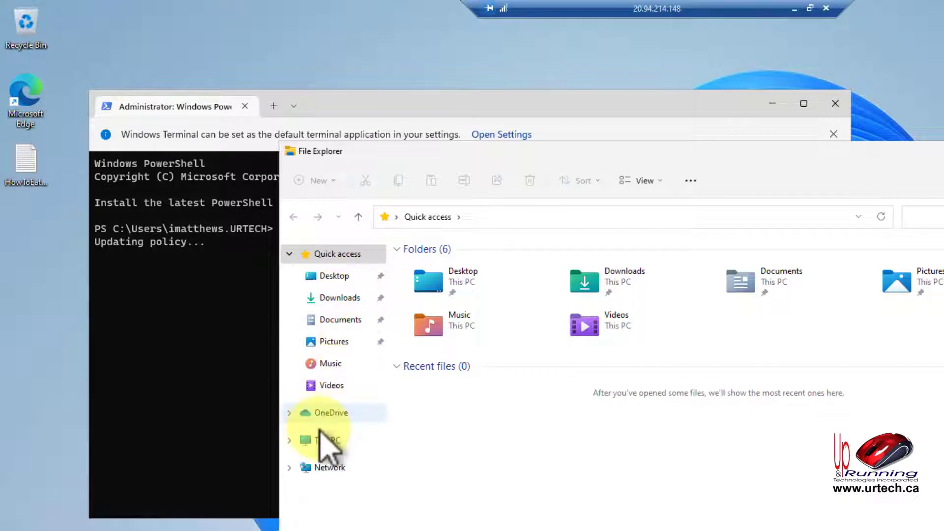
left_click(27, 157)
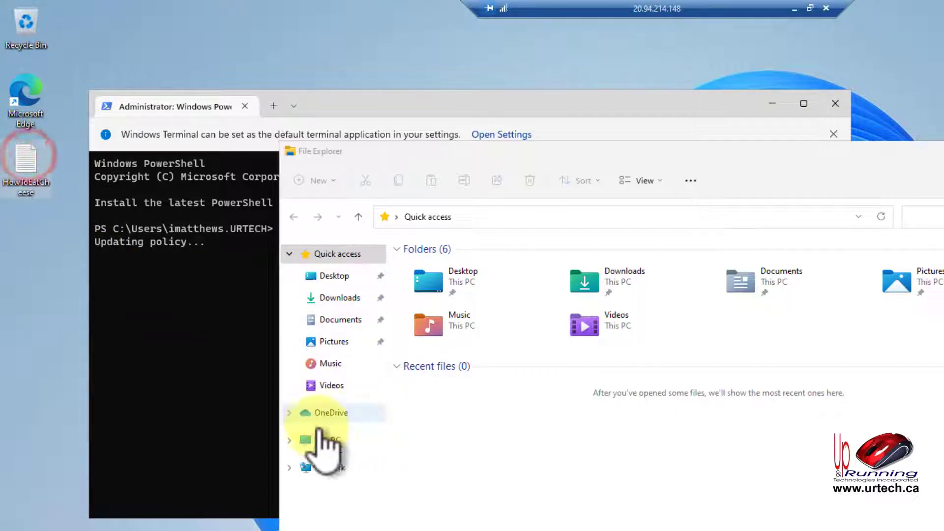
left_click(326, 440)
double_click(522, 375)
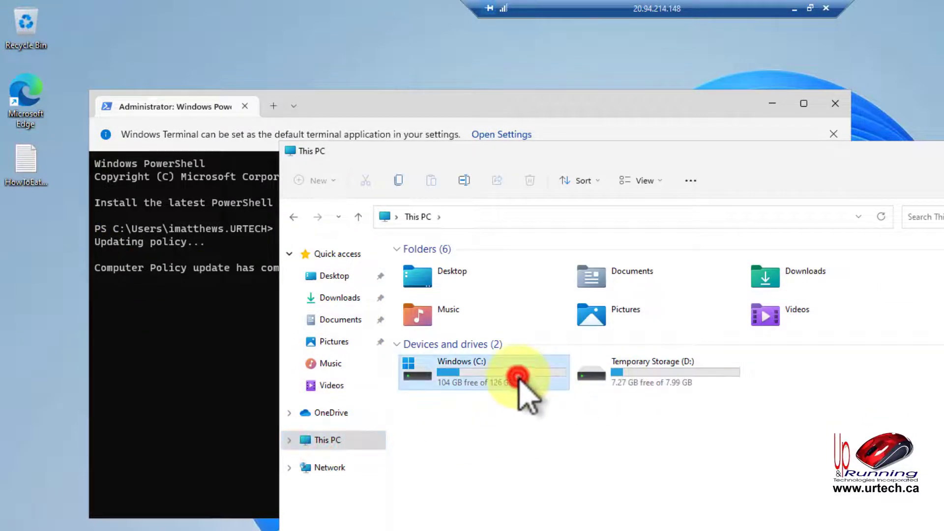
left_click(640, 181)
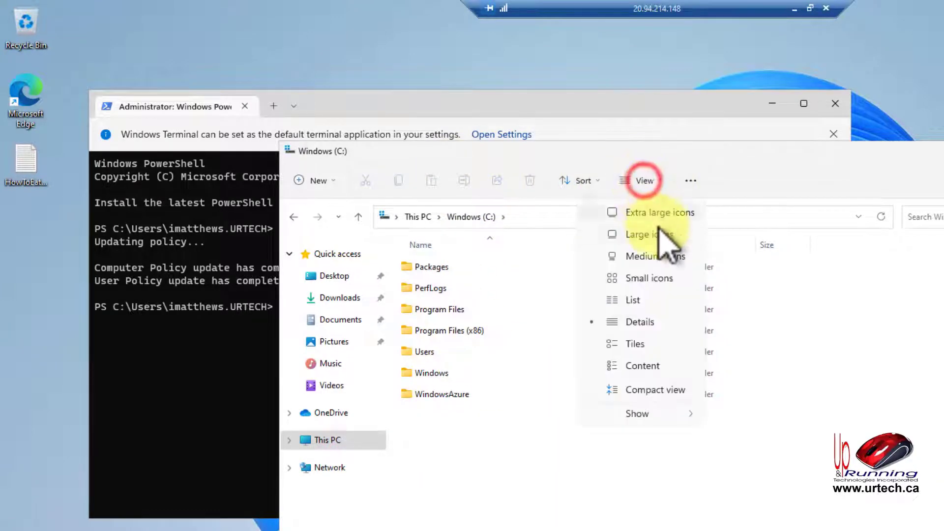
left_click(644, 412)
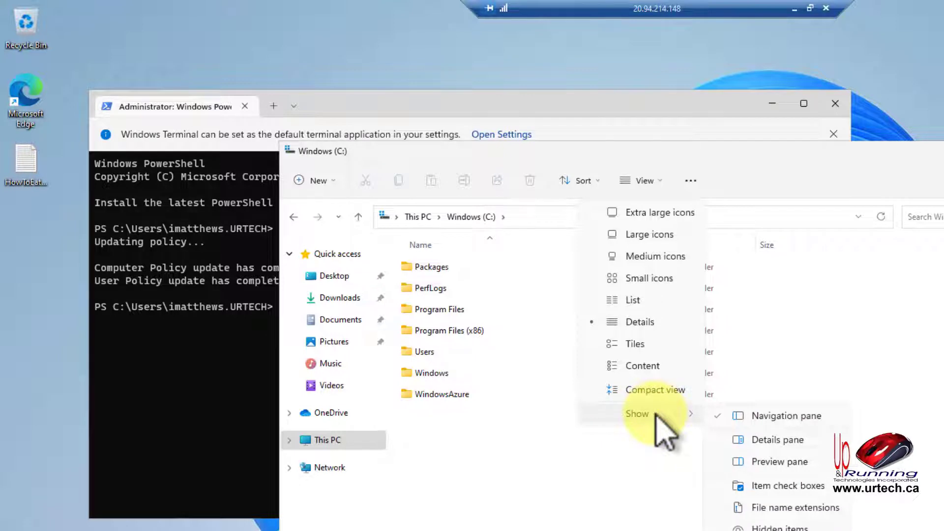
left_click(772, 525)
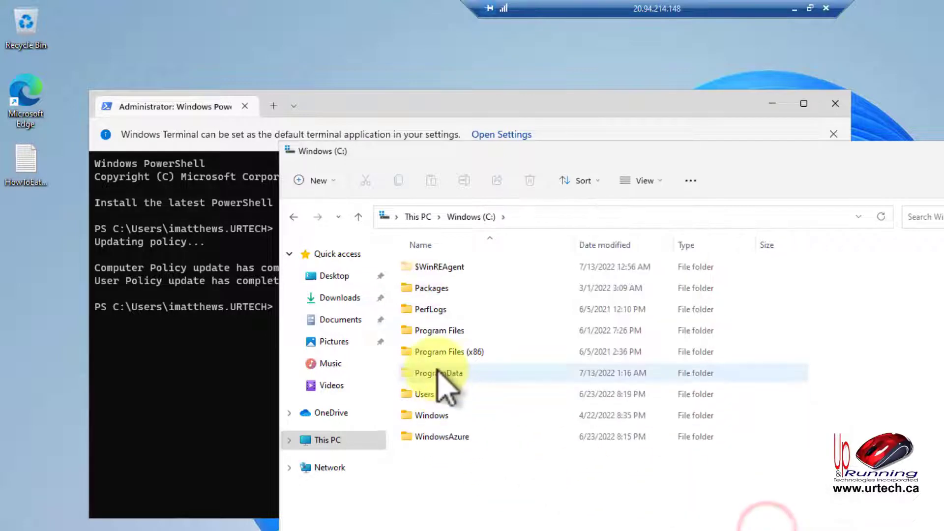
- Open the ProgramData folder and run the copied icon application to test it
double_click(437, 373)
left_click(425, 458)
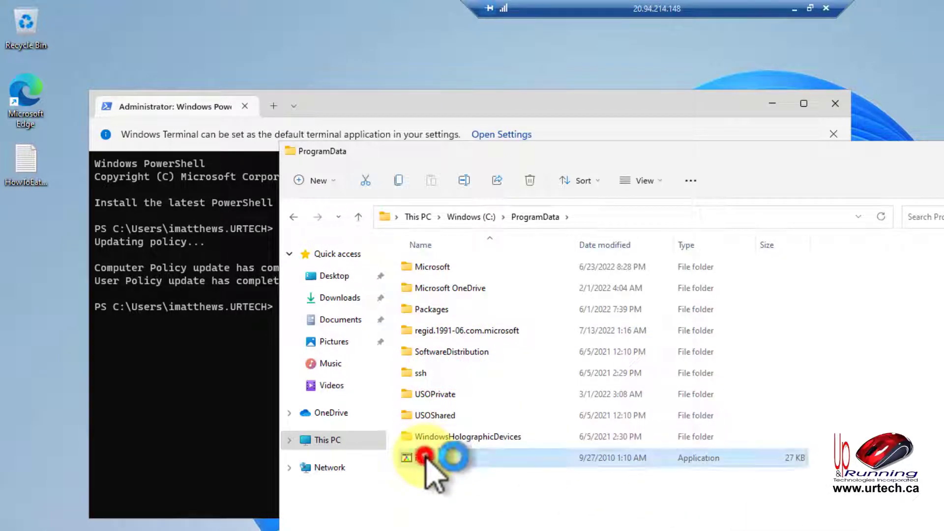
double_click(425, 458)
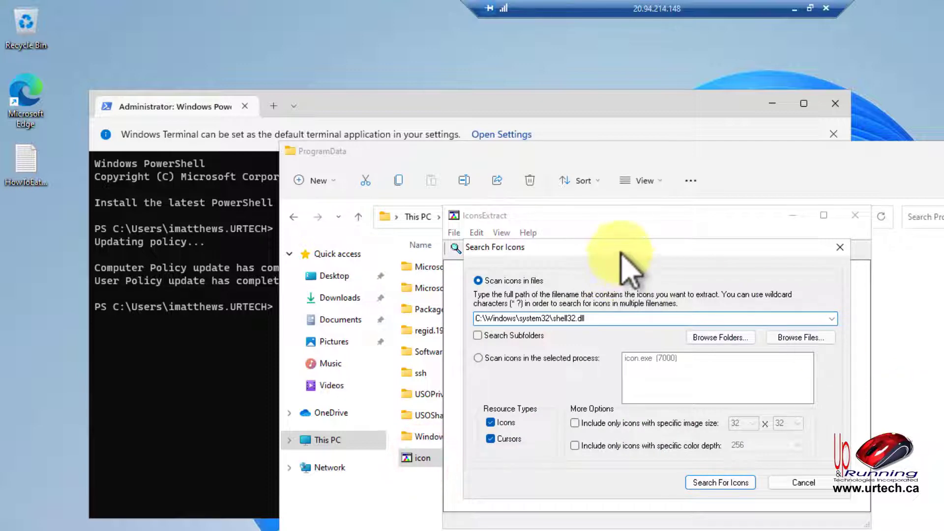
- Exclude cursors from the resource types and search C:\Windows\system32\shell32.dll for icons
left_click_drag(627, 248, 546, 216)
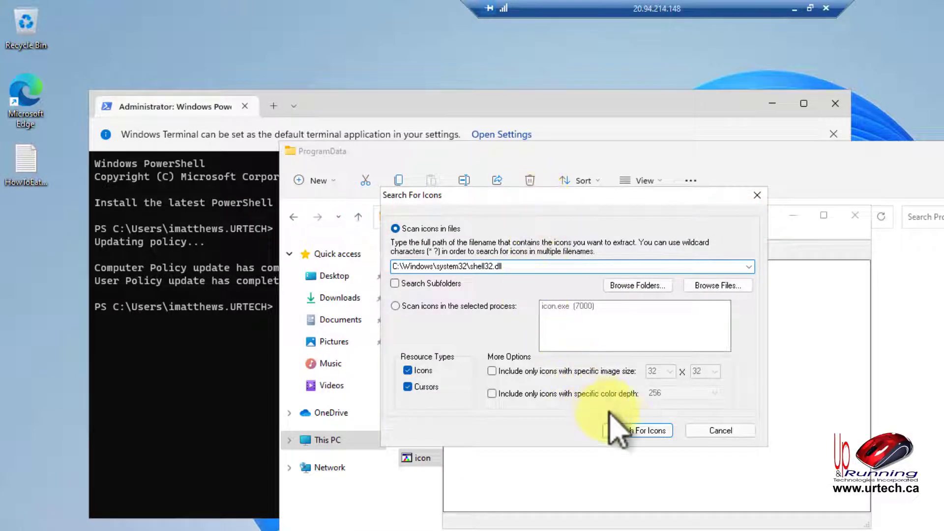
left_click(409, 386)
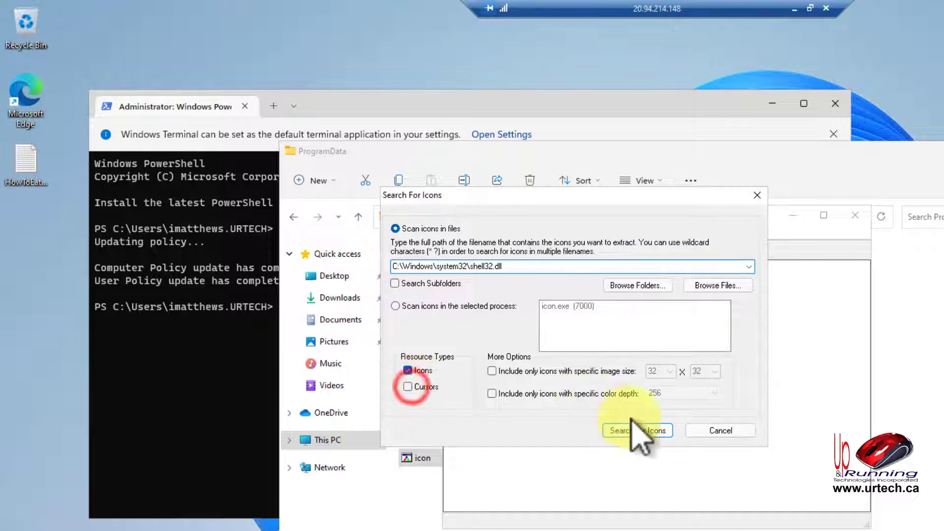
left_click(635, 432)
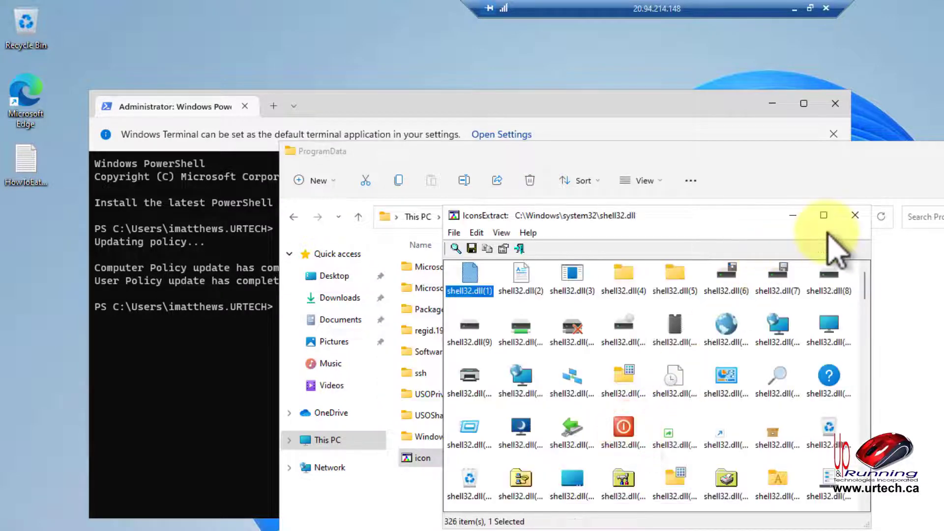
- Browse the shell32.dll icons as small icons in an enlarged IconsExtract window, and close the program
left_click_drag(749, 217, 363, 84)
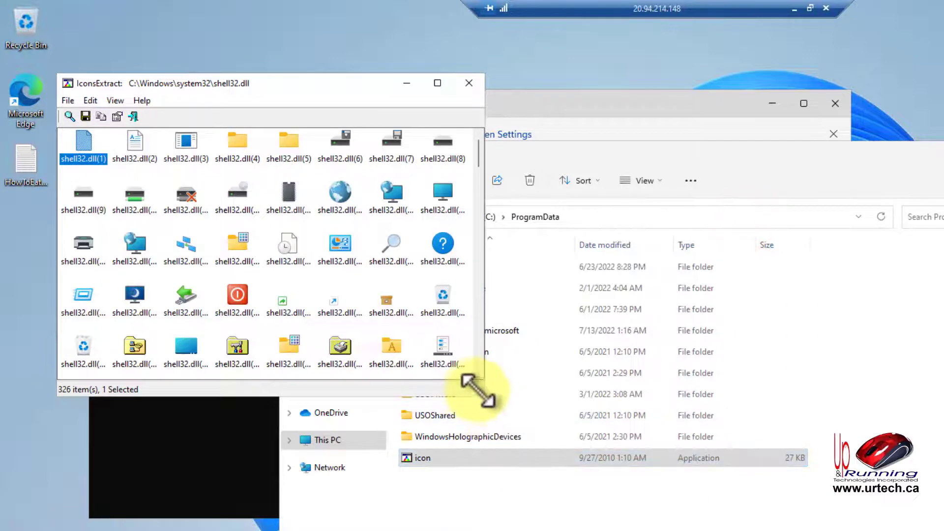
left_click_drag(482, 393, 942, 528)
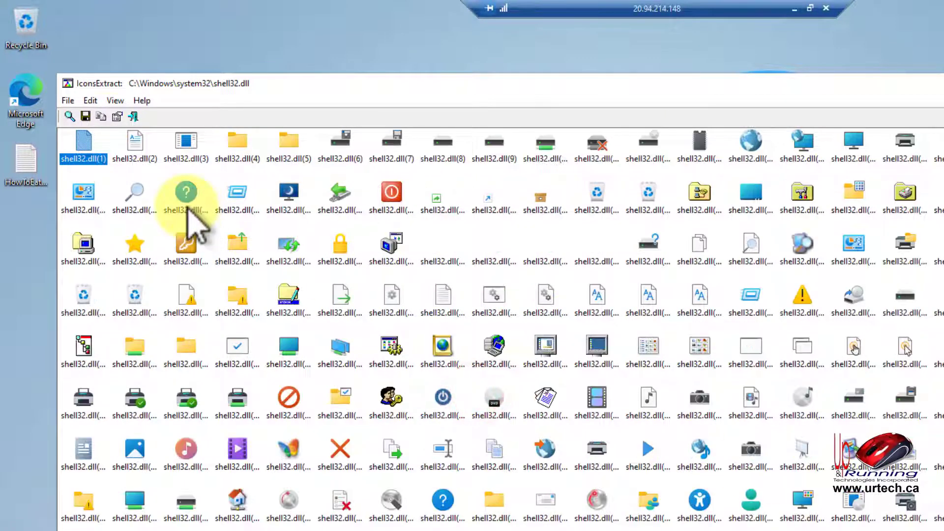
left_click(115, 100)
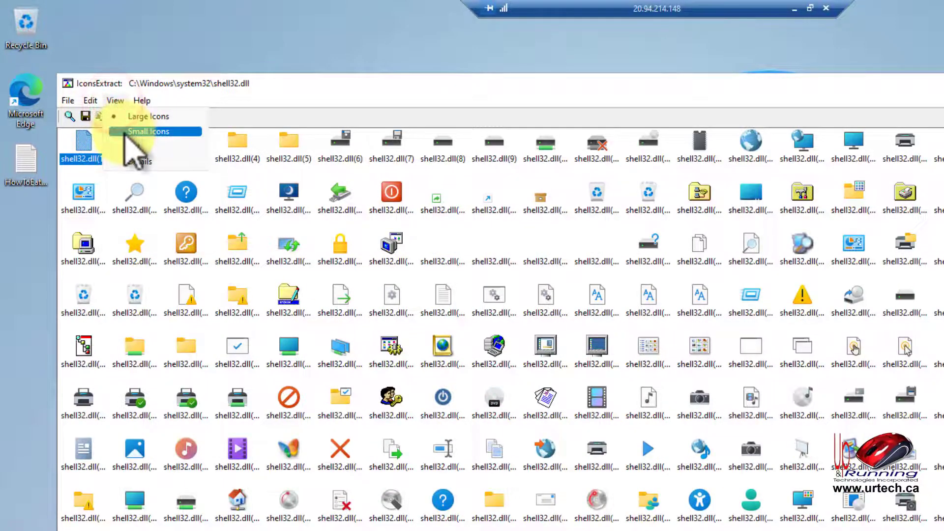
left_click(126, 131)
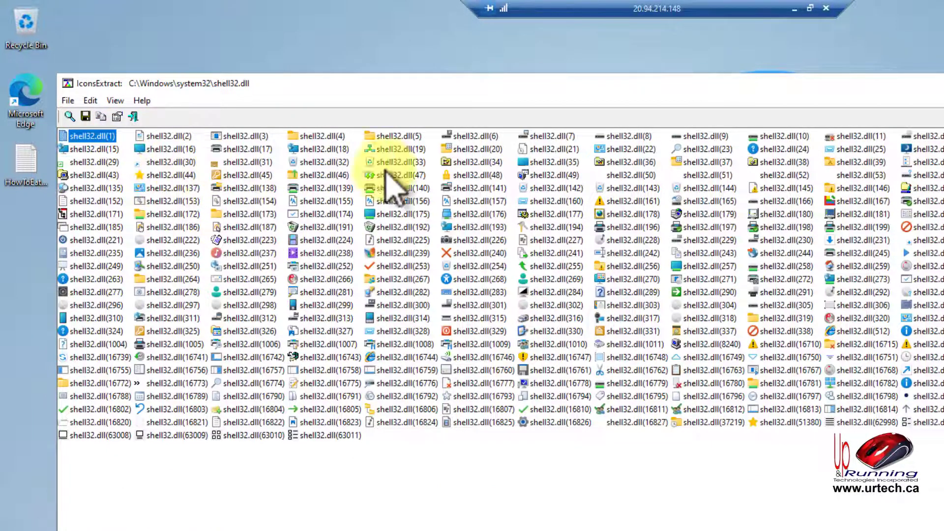
left_click(399, 188)
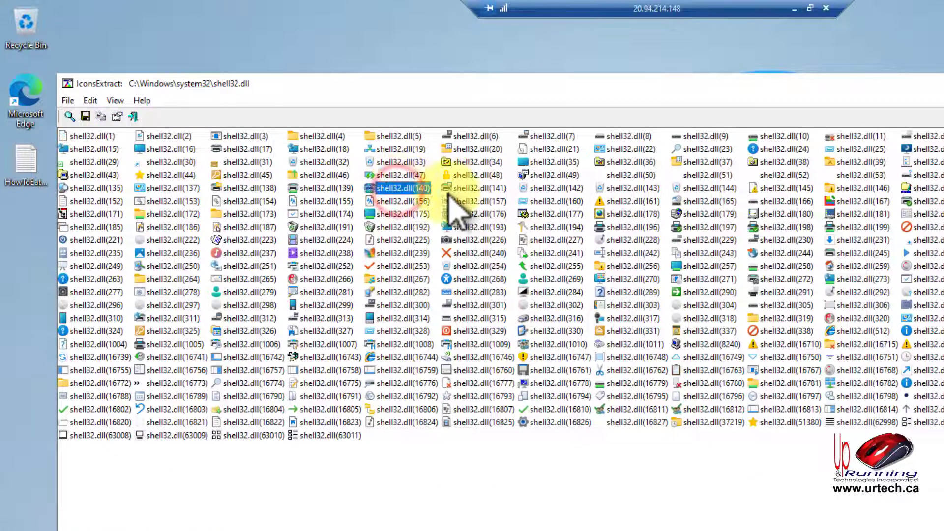
left_click(652, 319)
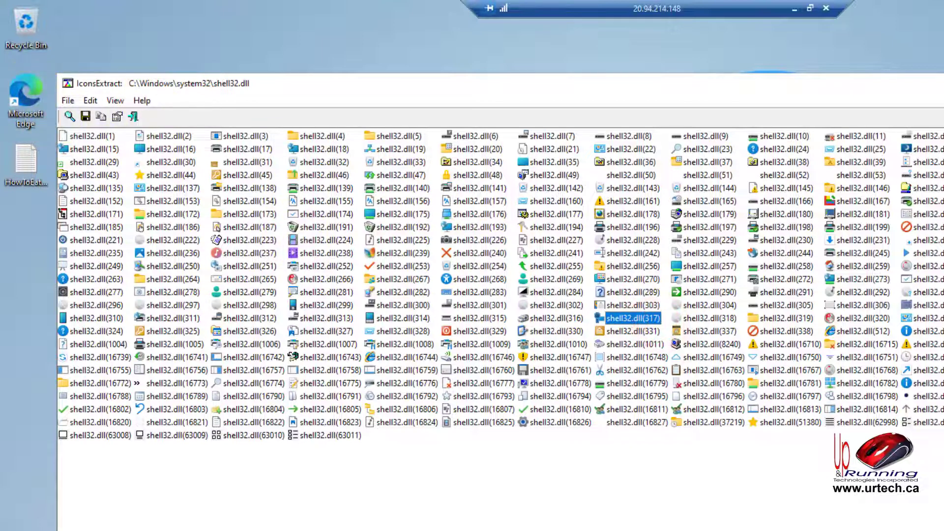
double_click(68, 83)
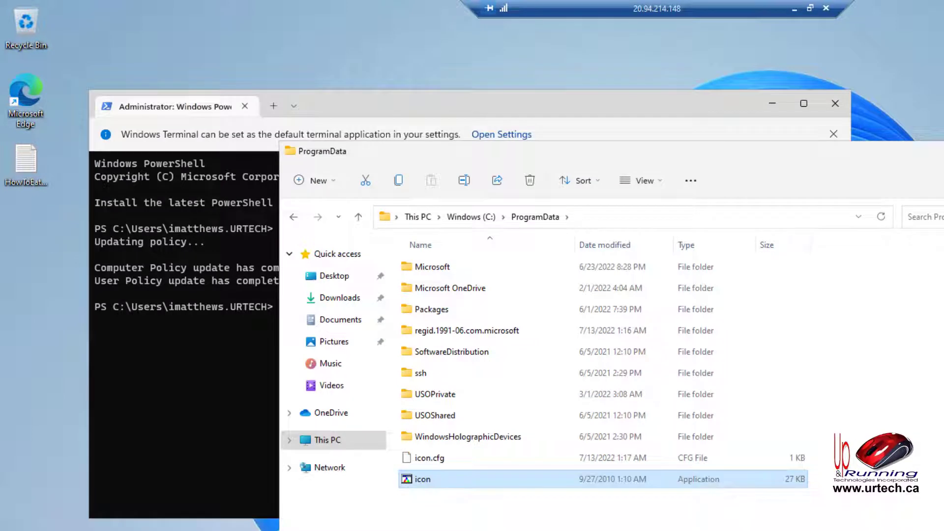
- Examine the details in the icon application's file properties, and close the properties and the ProgramData window
key("alt+Return")
left_click(573, 338)
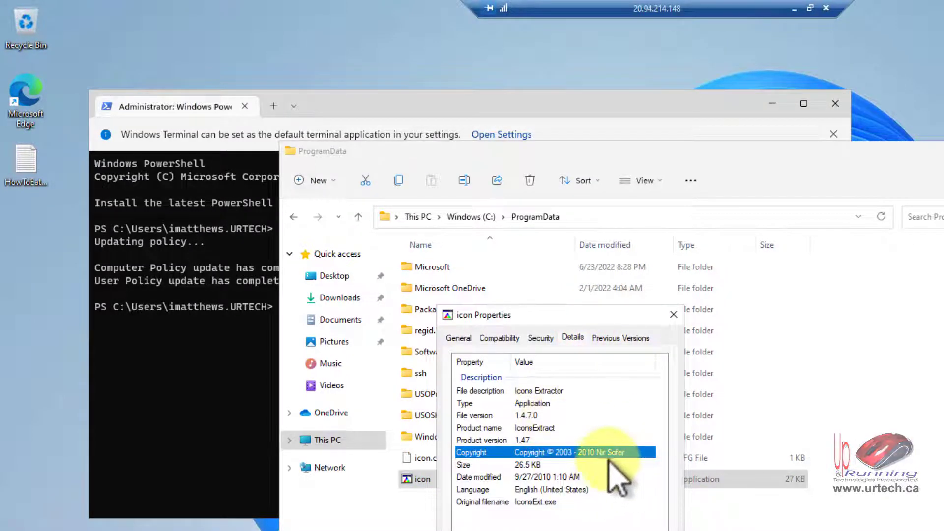
key("Escape")
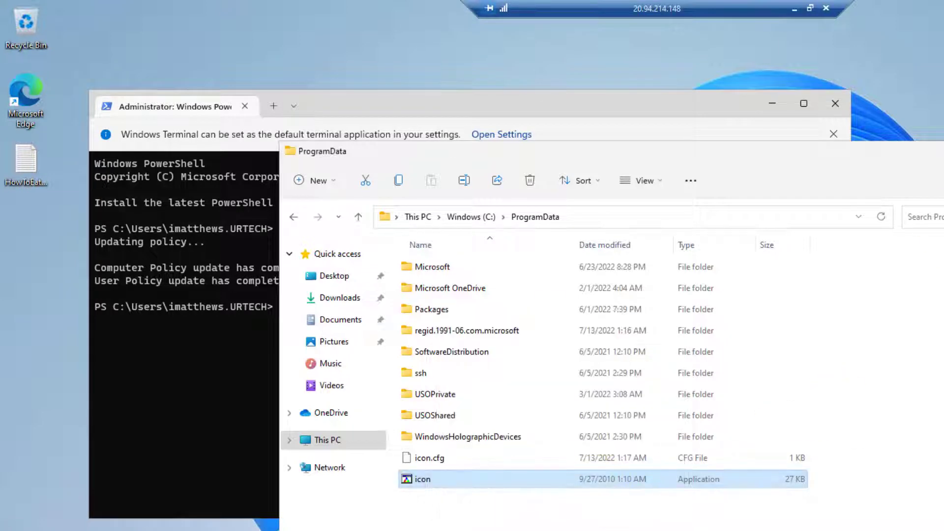
left_click(943, 146)
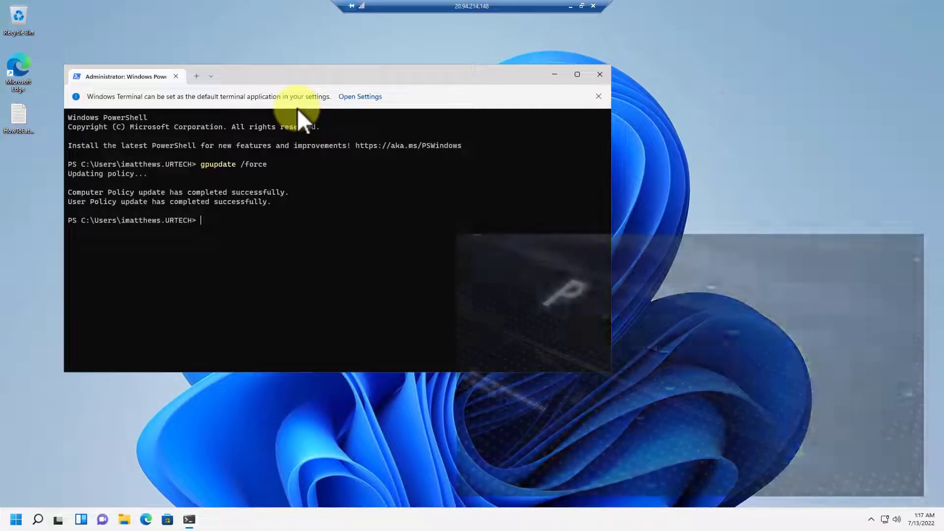